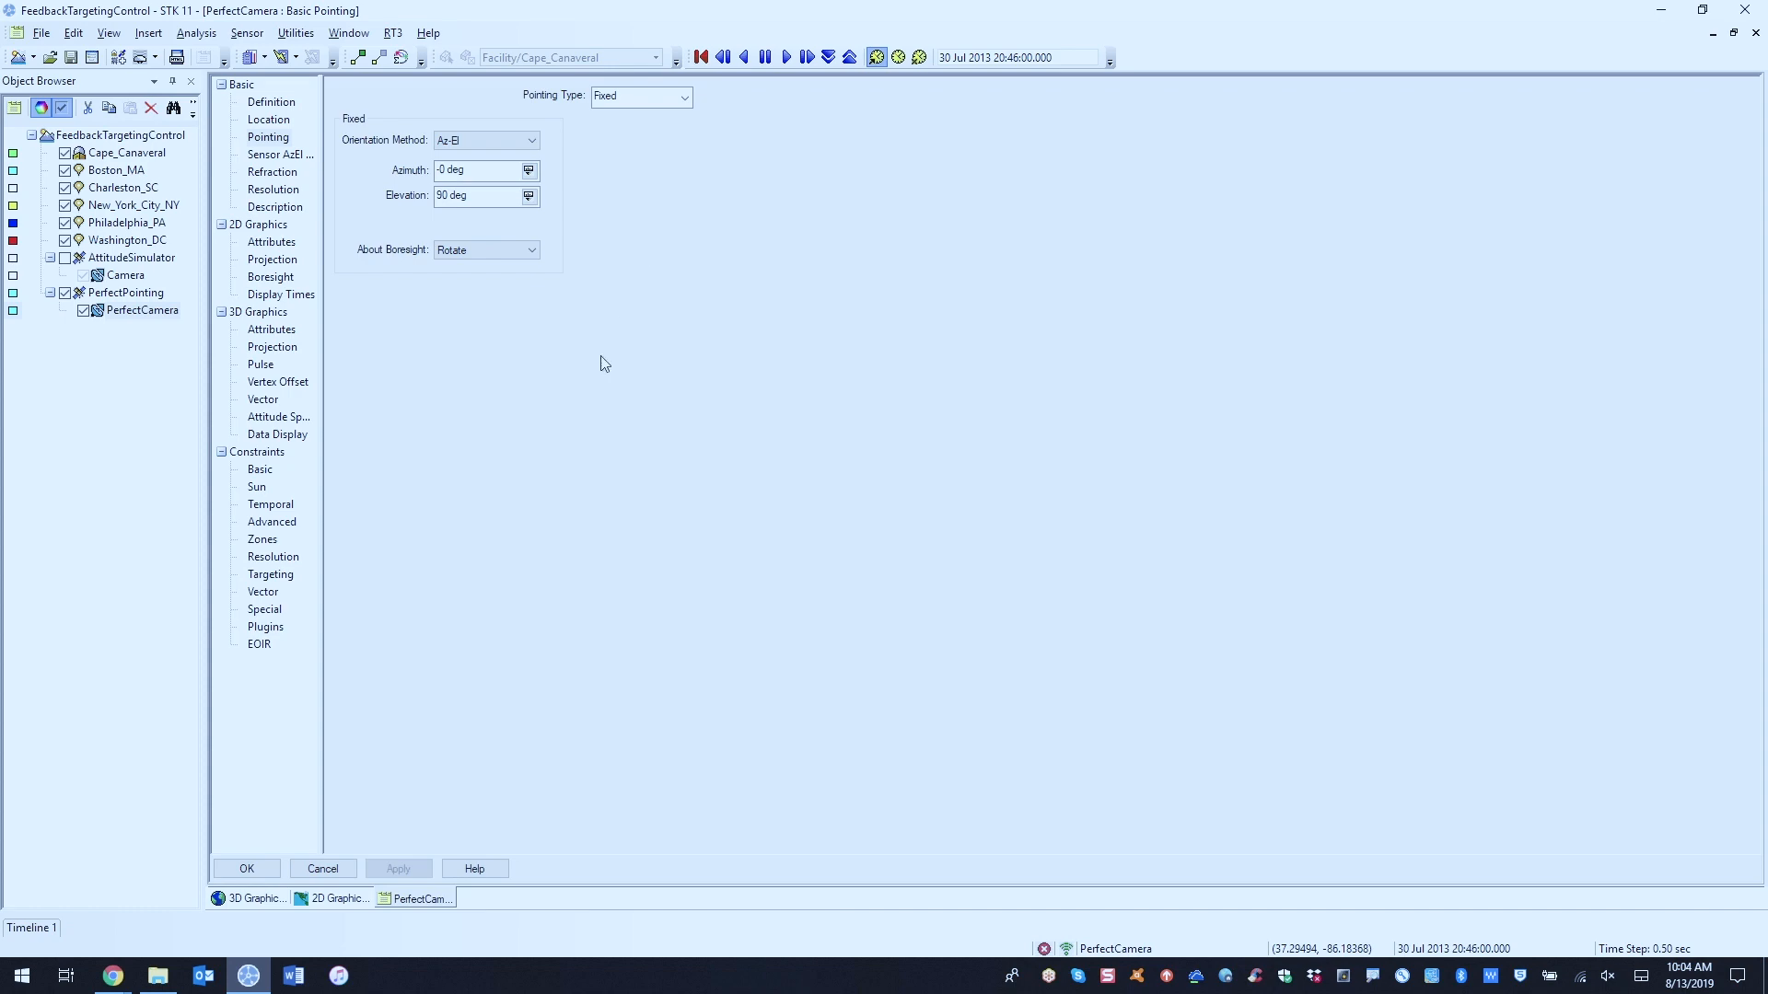
Step: Close the PerfectCamera properties unchanged and view the PerfectPointing satellite from several angles in the 3D view
click(330, 870)
drag(1140, 587, 1187, 436)
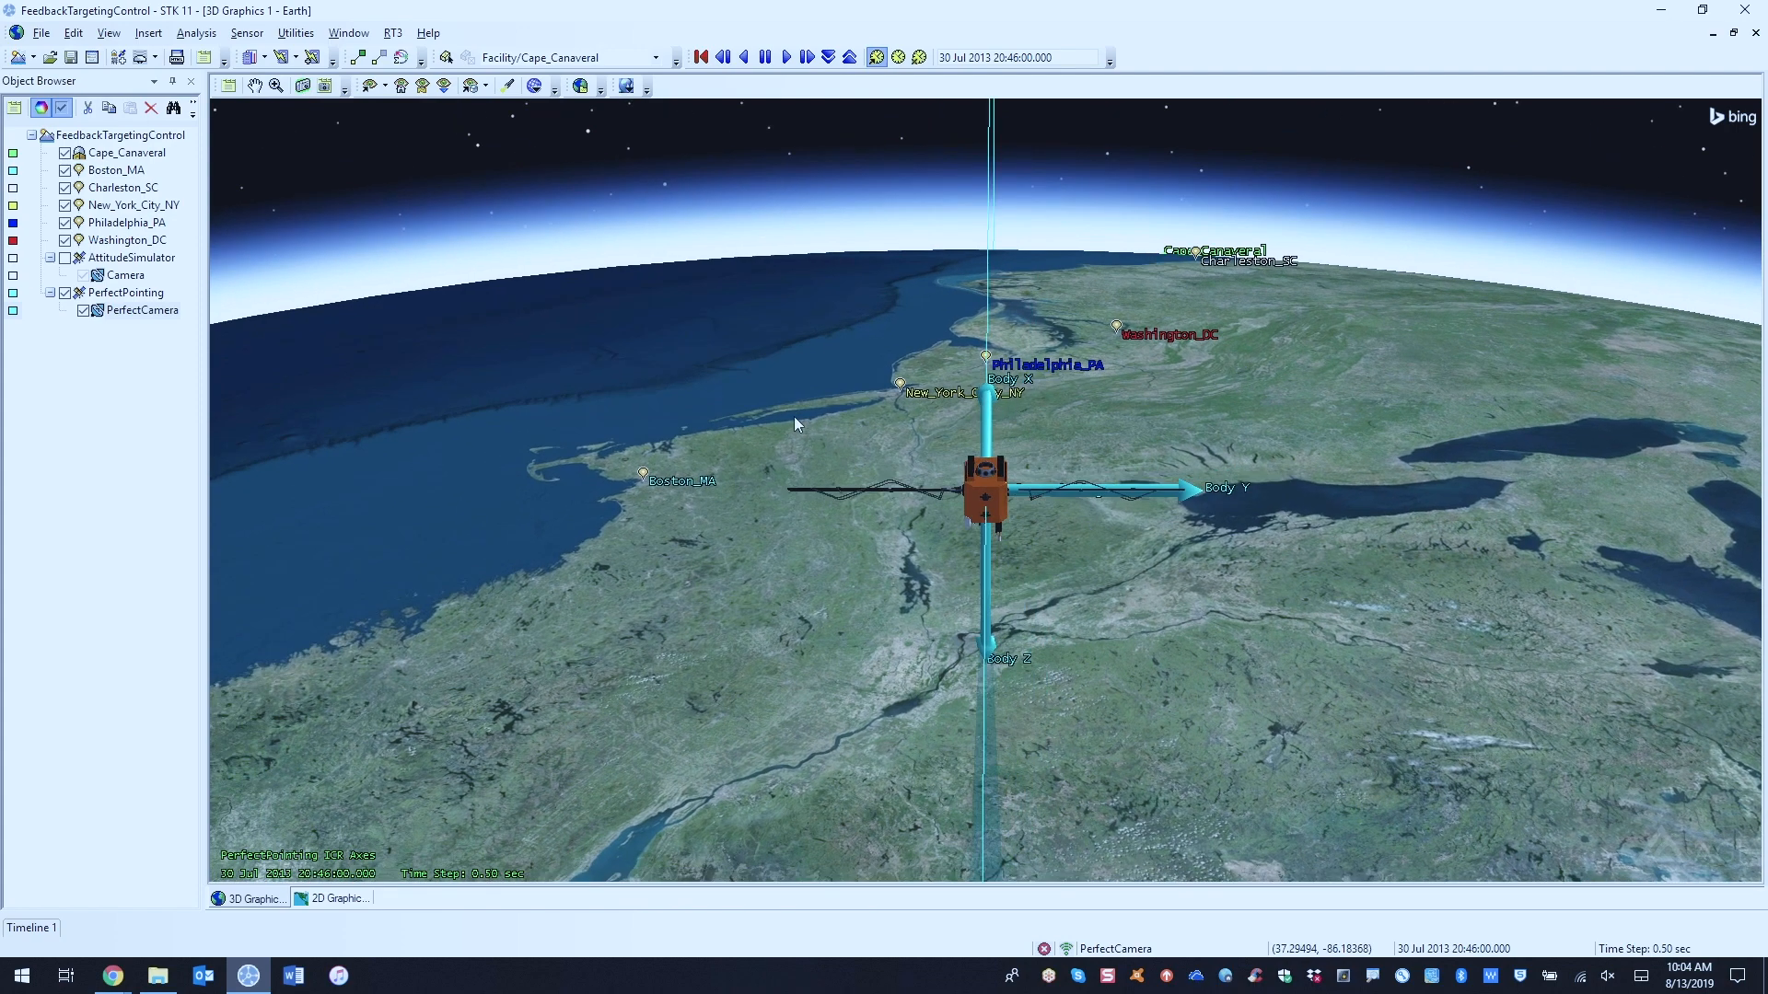
drag(1134, 429, 1140, 426)
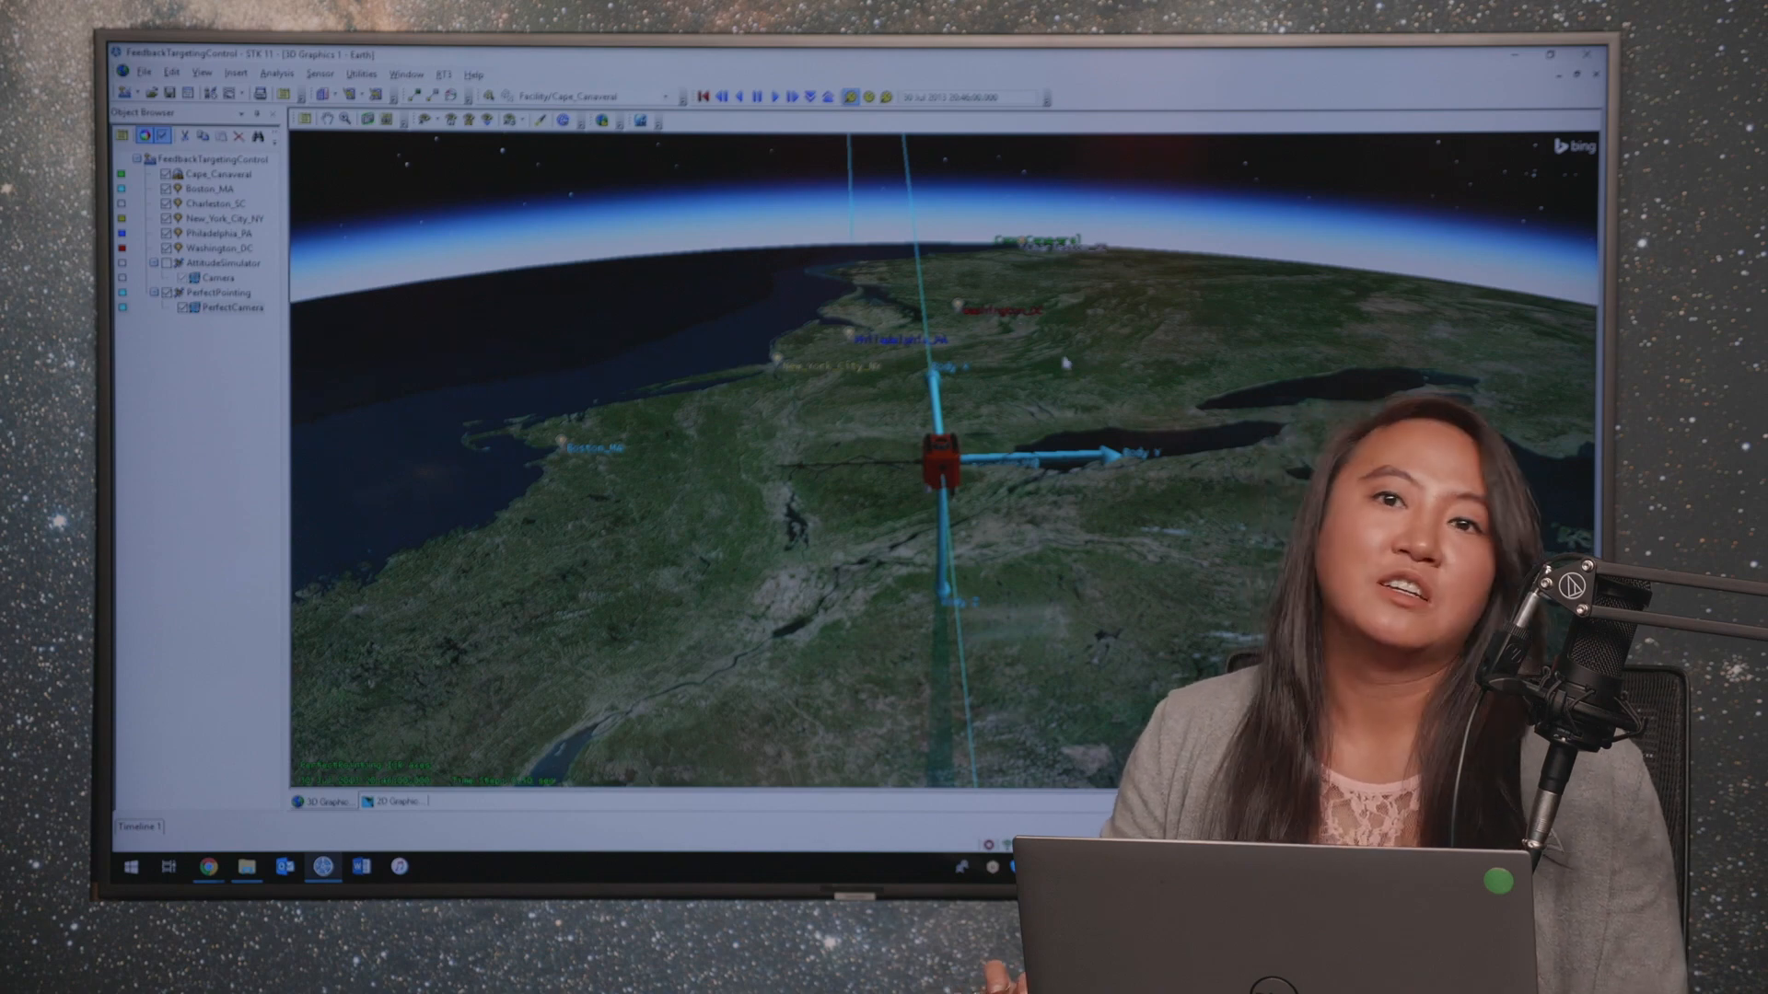
drag(1066, 364, 1075, 500)
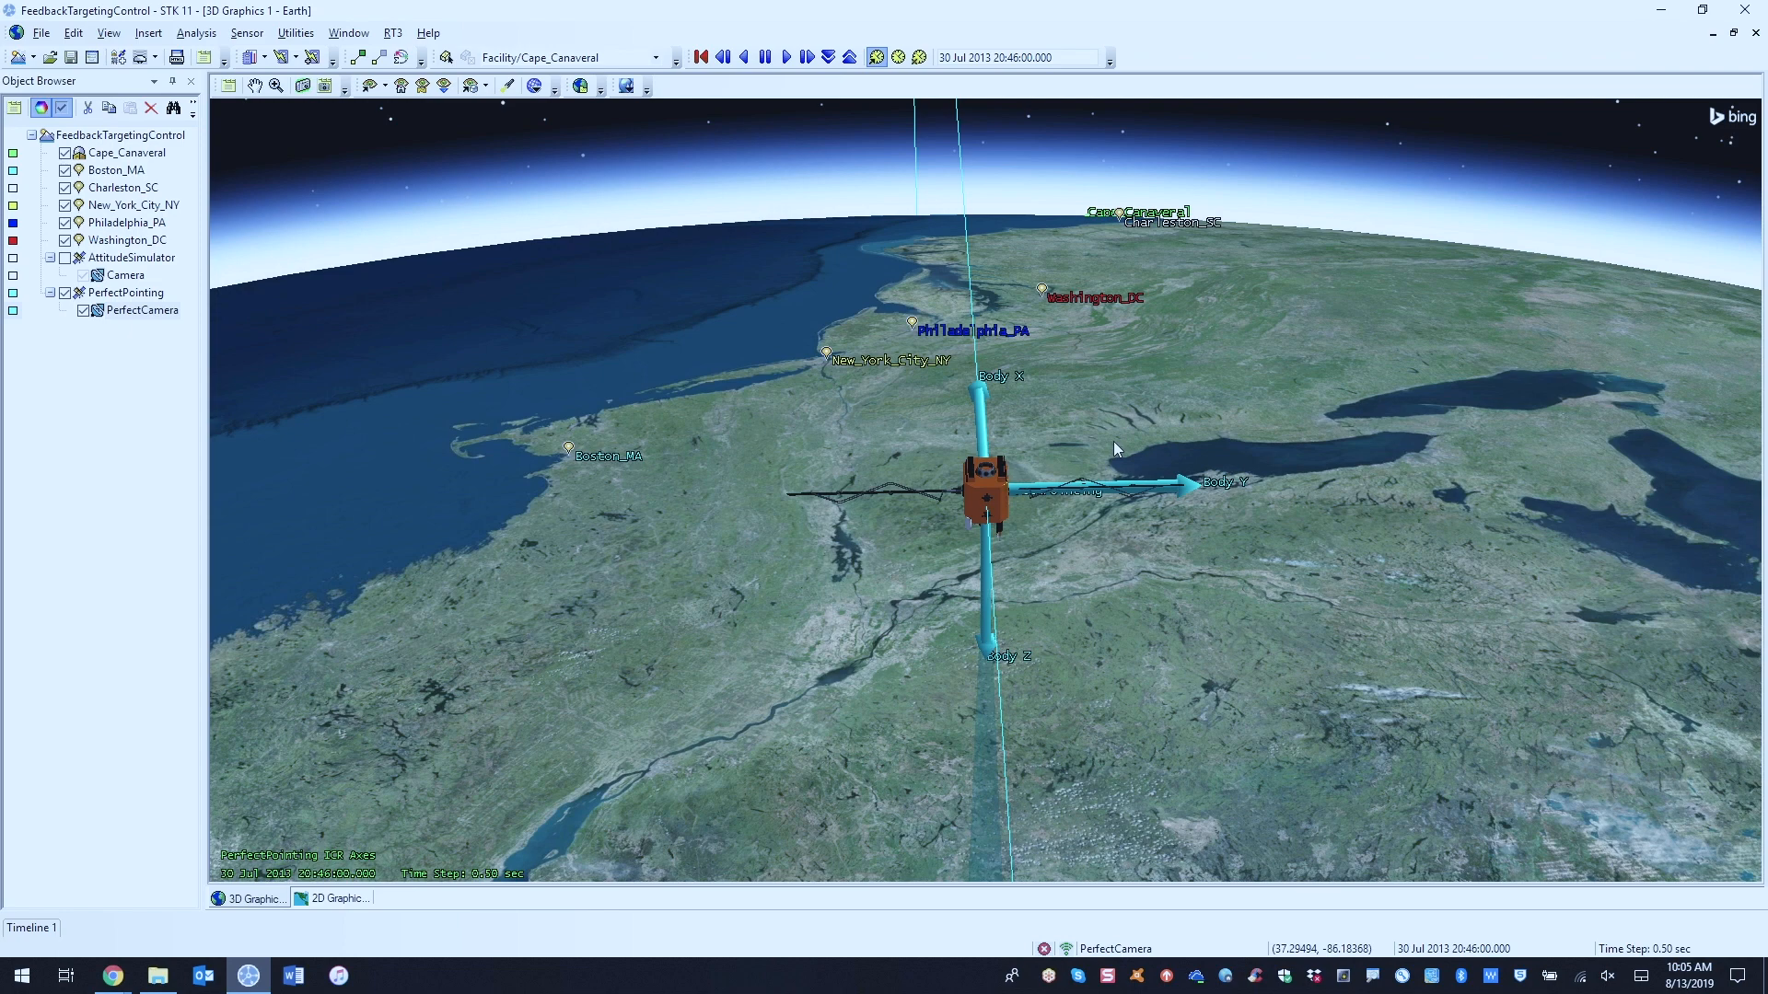
Step: Examine the attitude segments in the PerfectPointing satellite's properties and close them without changes
right_click(143, 299)
click(167, 309)
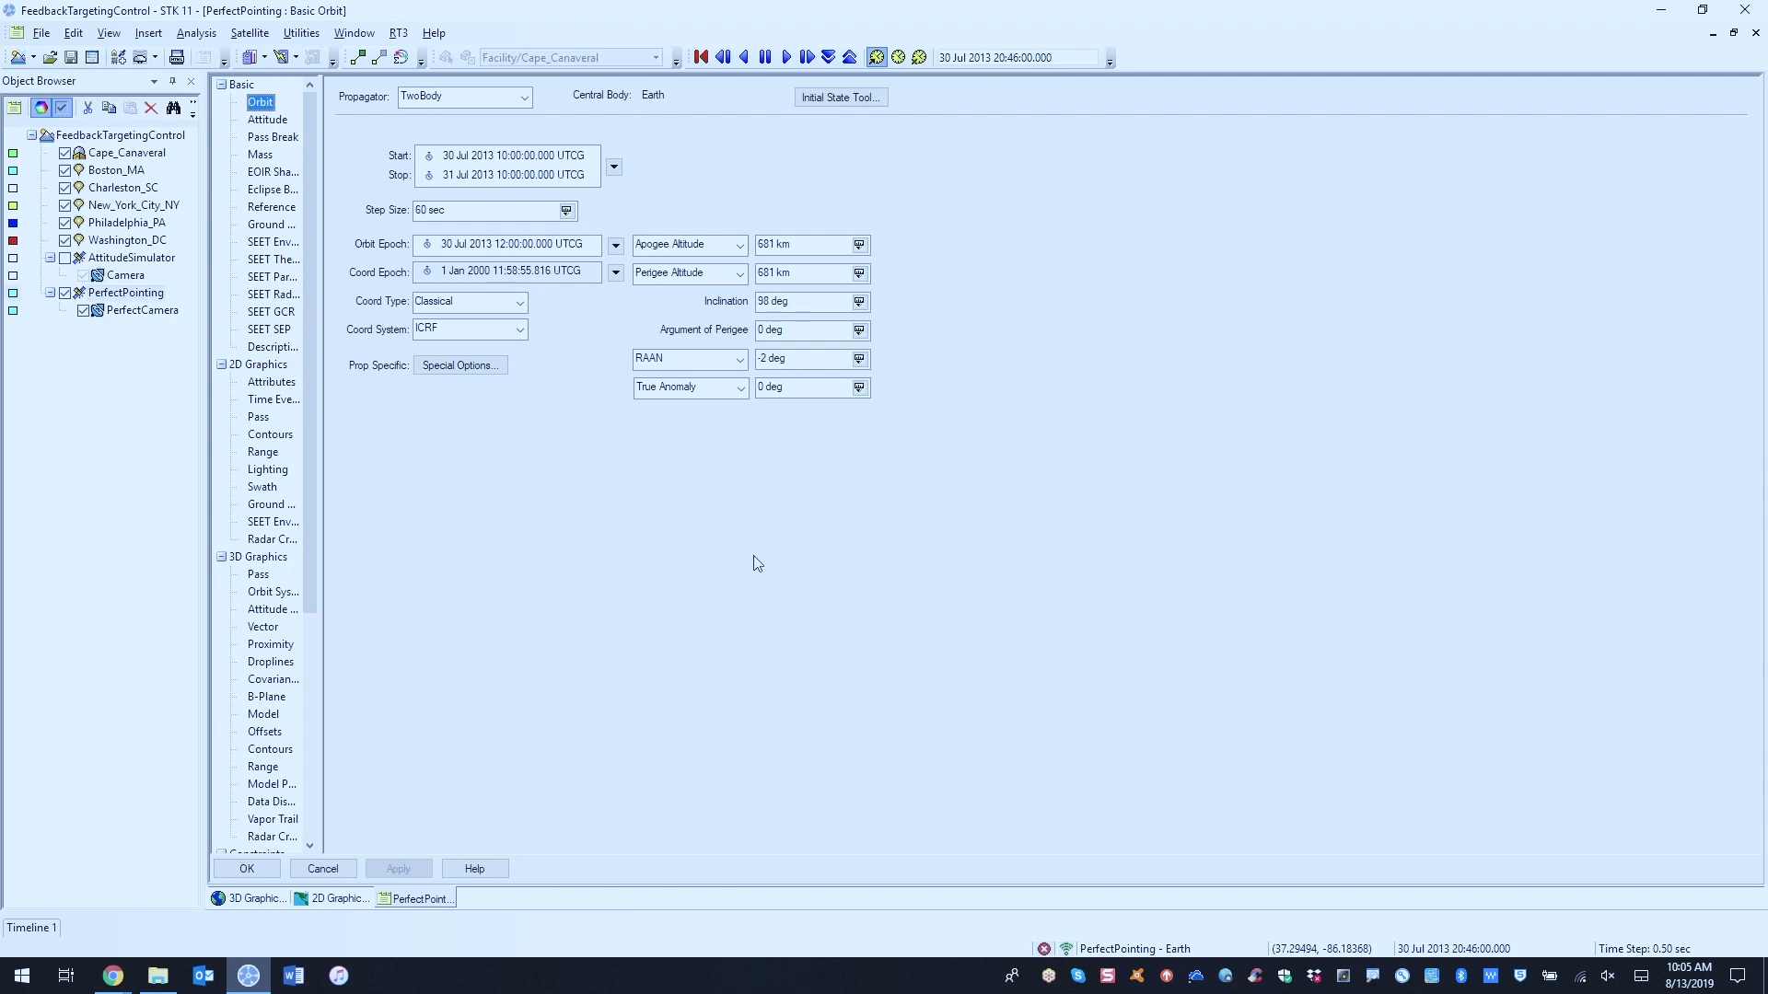
drag(324, 145, 342, 146)
click(265, 118)
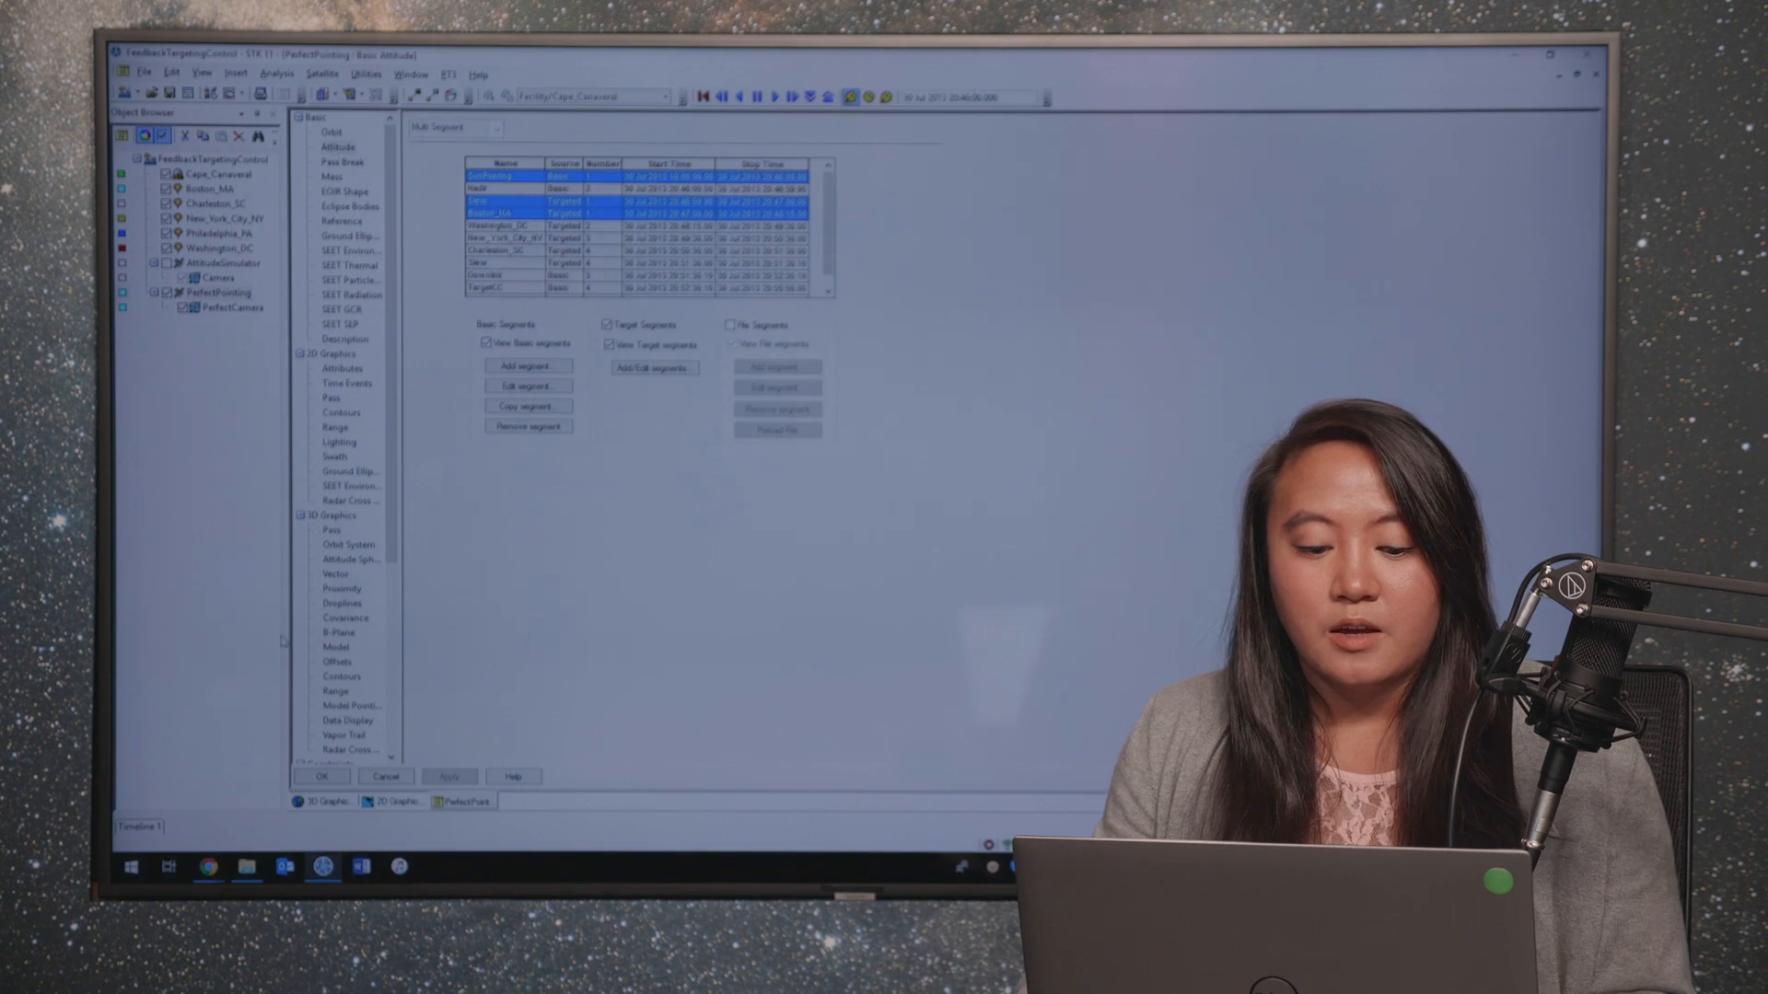
click(381, 780)
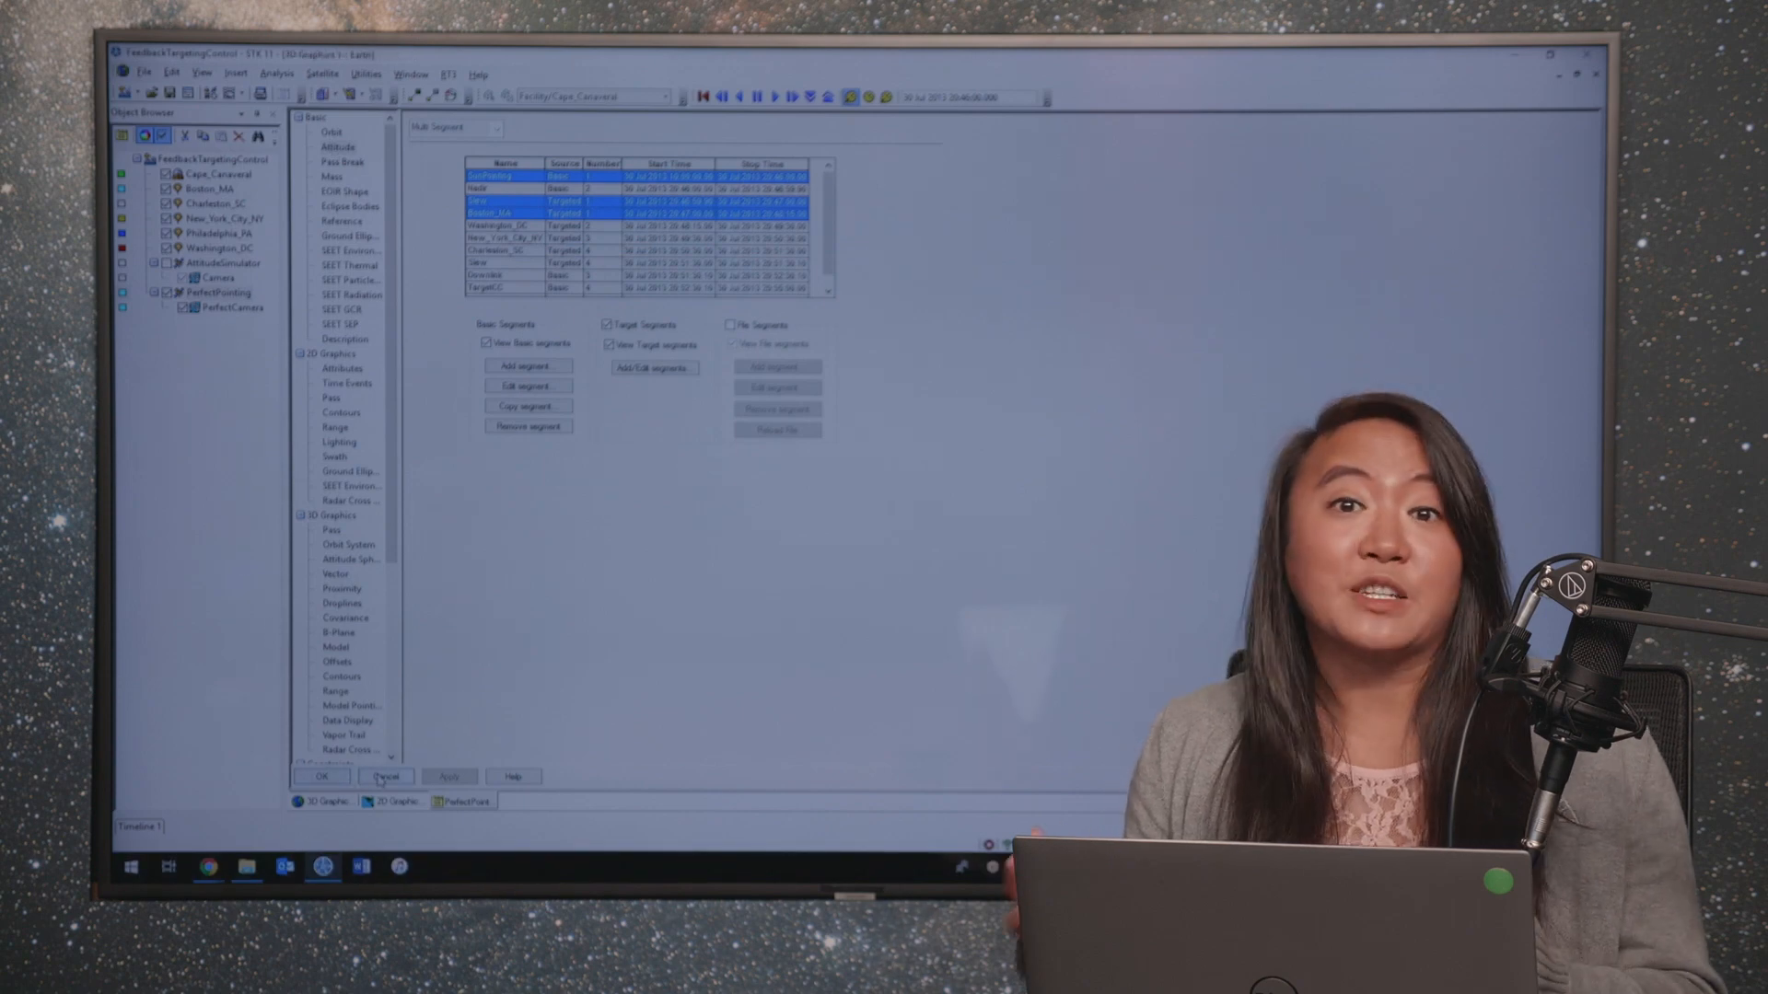
Step: Animate the scenario, with the 3D and 2D graphics windows shown side by side, and reset it to the start time
click(774, 96)
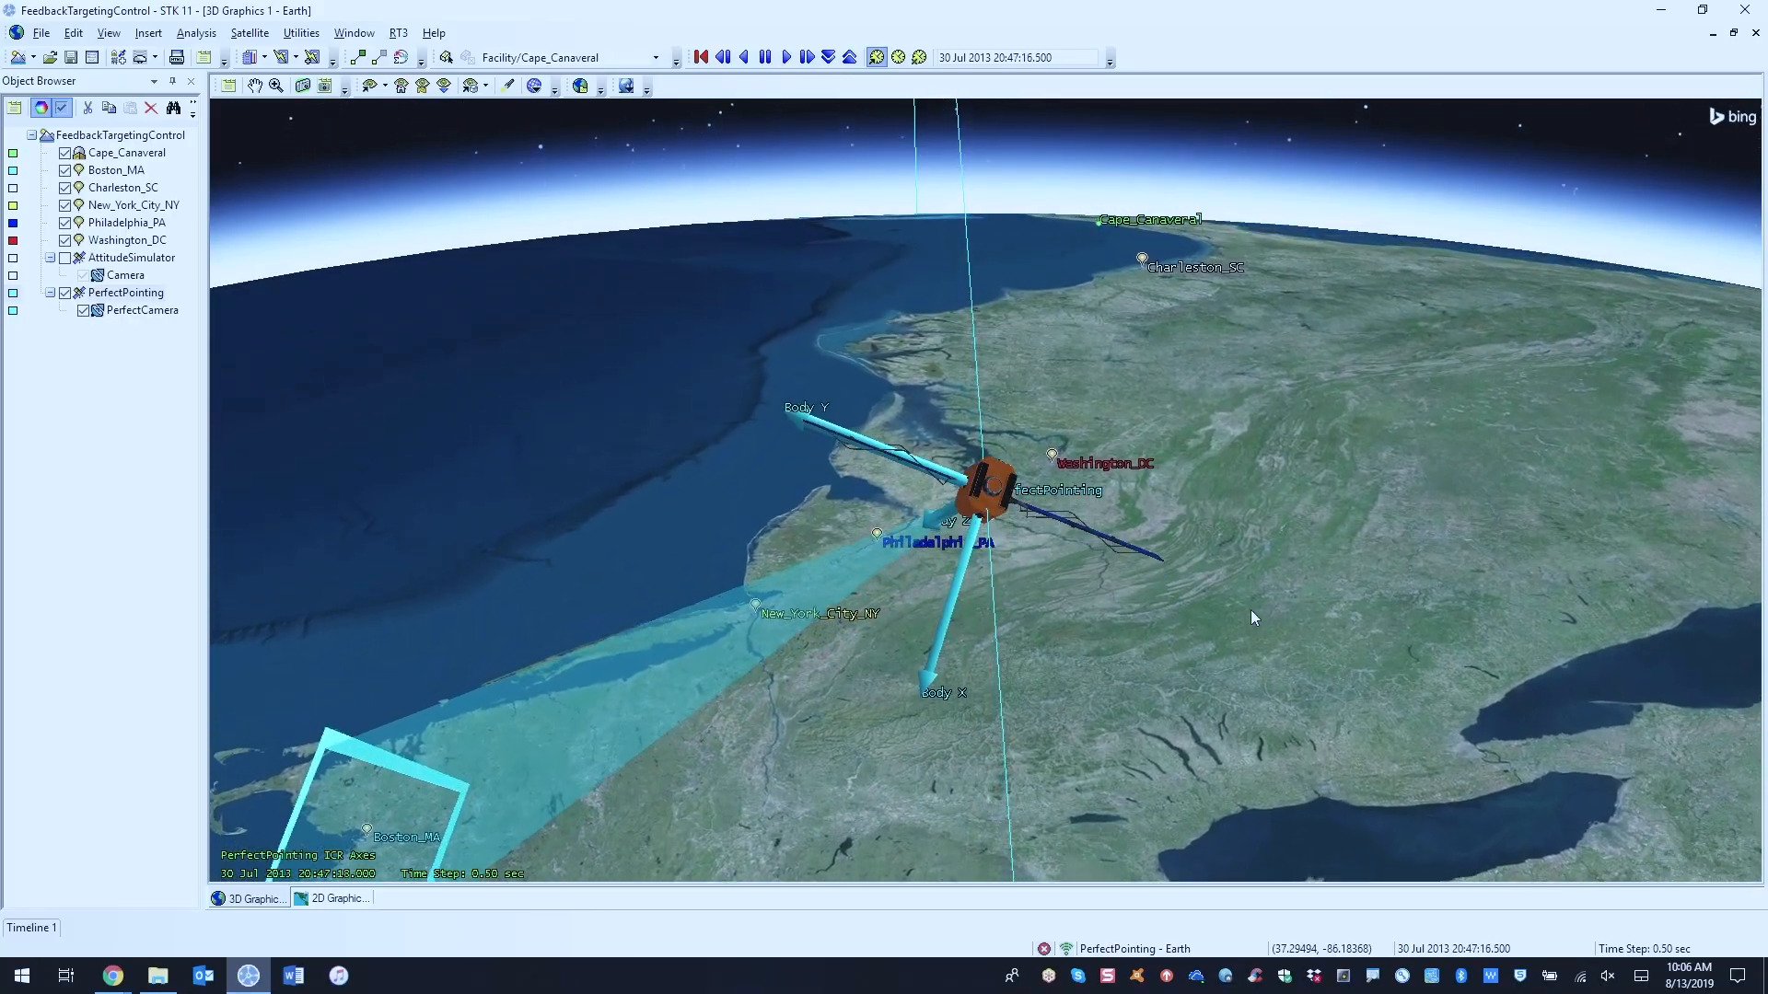
drag(1237, 535, 1228, 577)
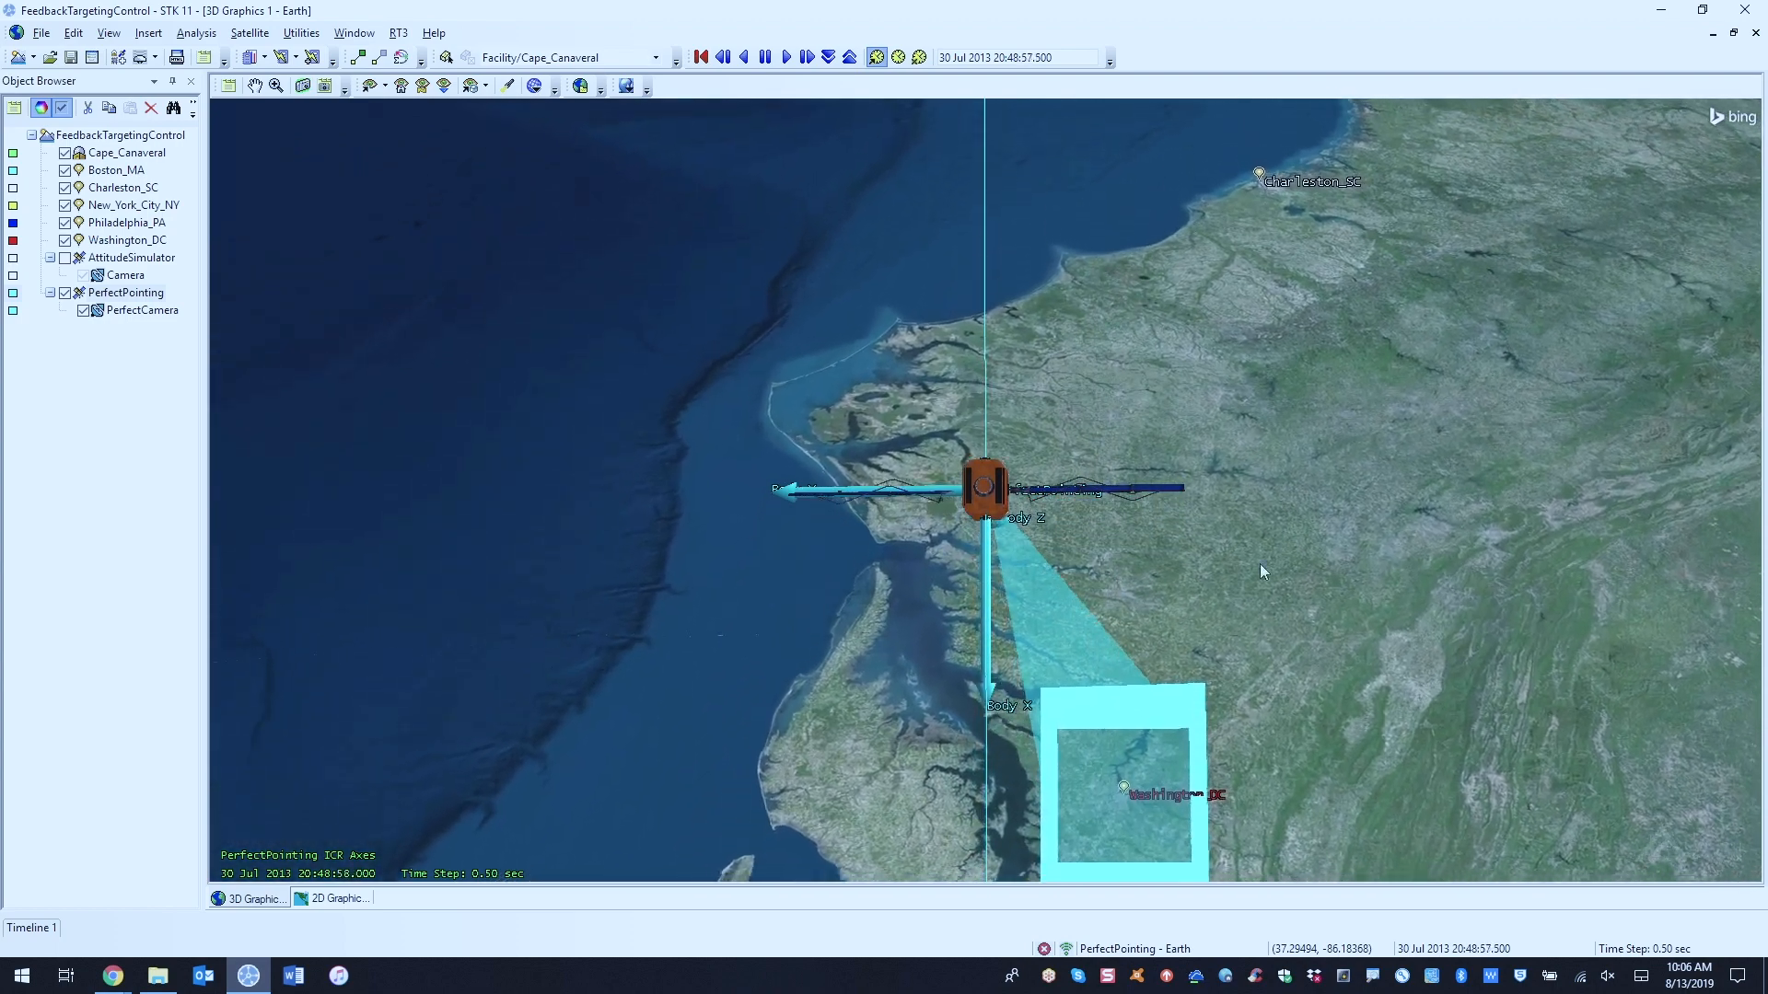
click(1733, 33)
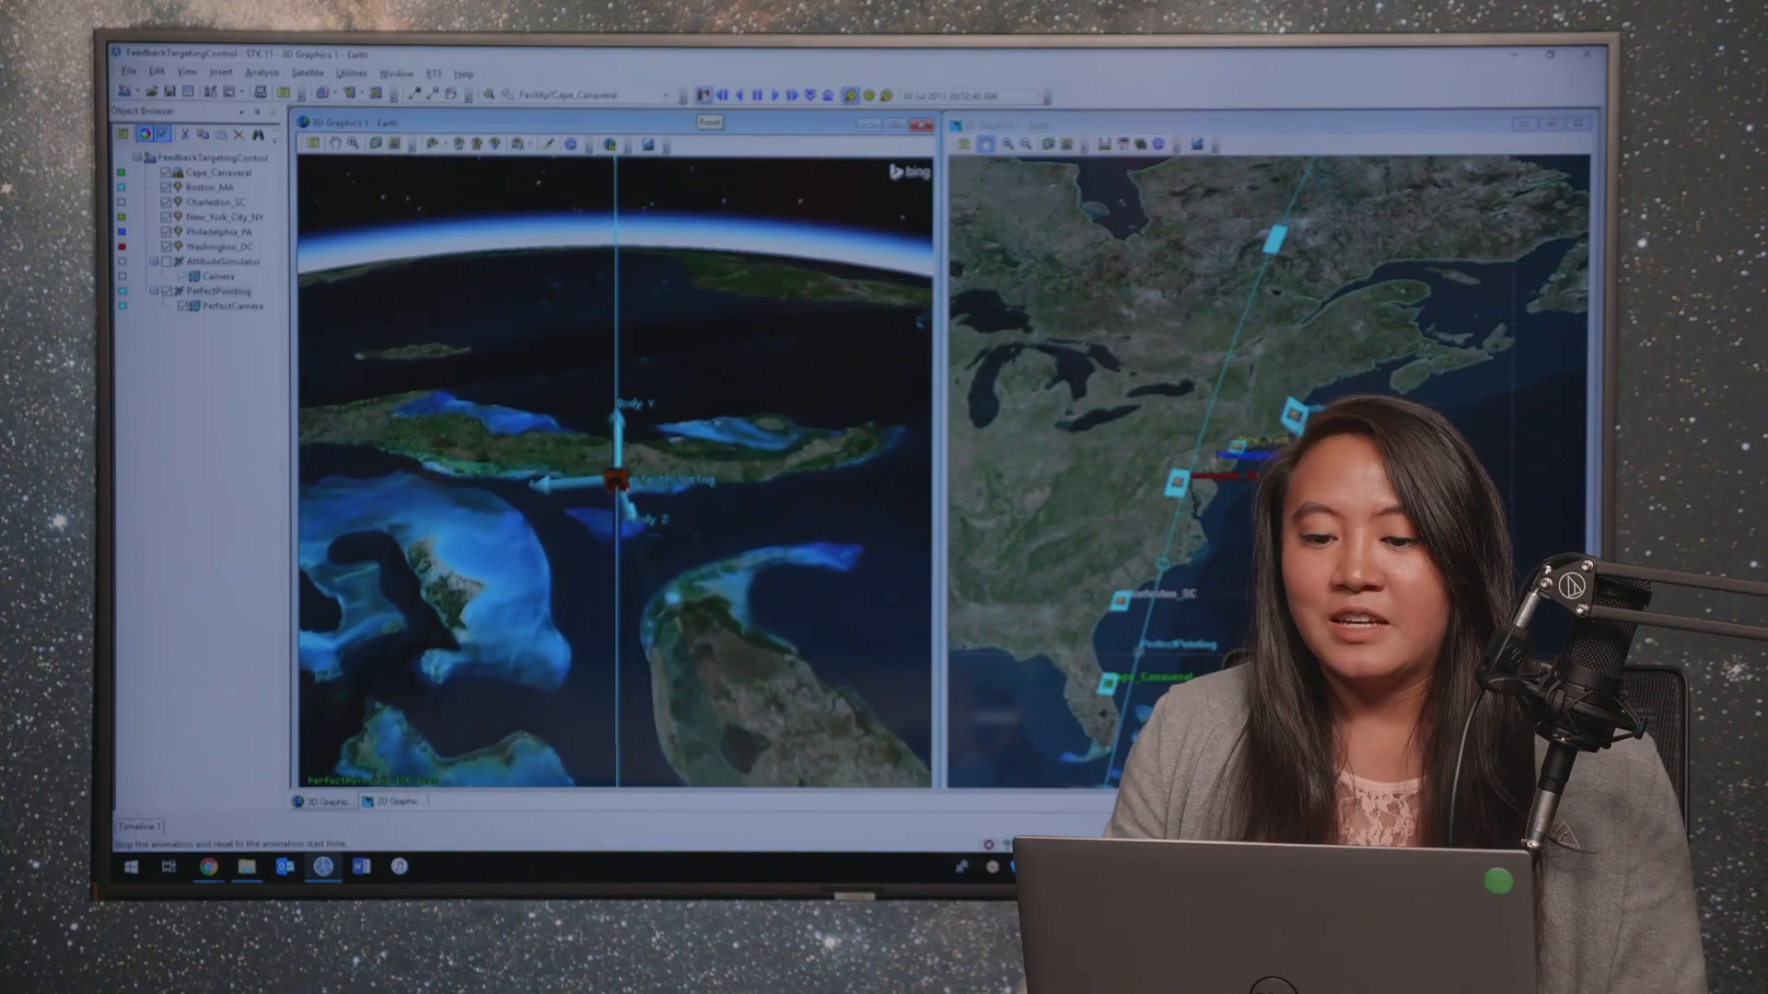
click(702, 95)
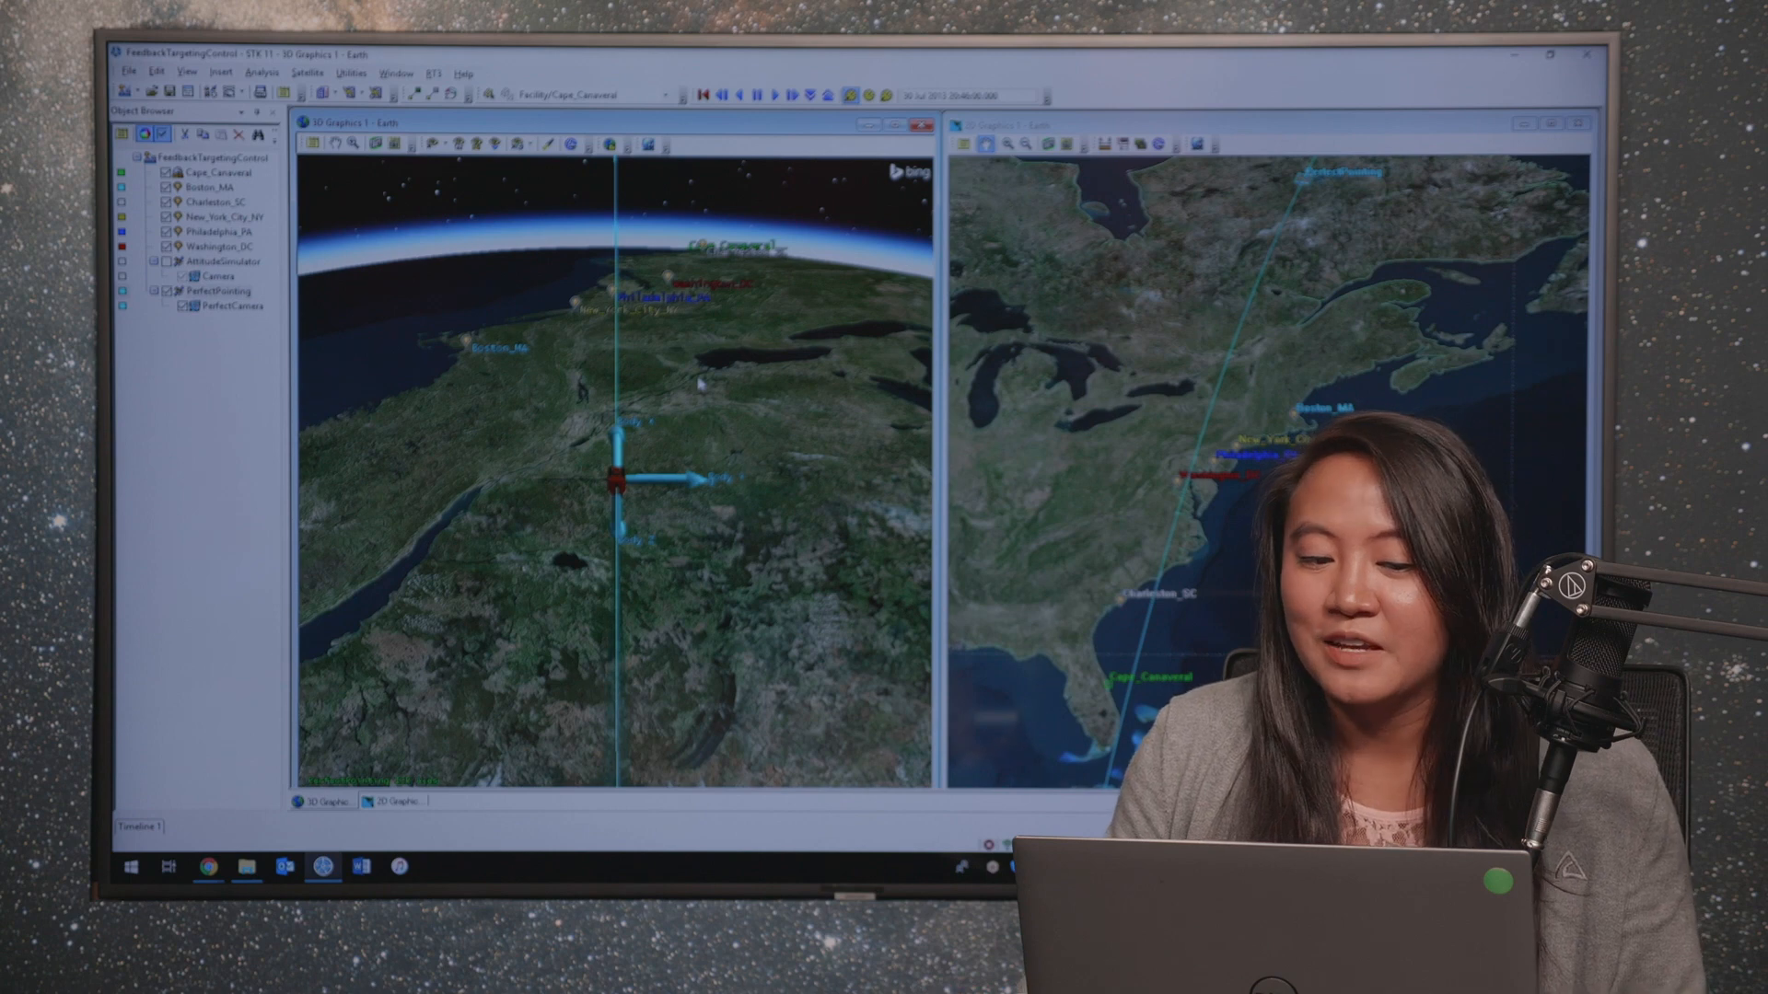
Step: Open the Attitude Simulator tool for the AttitudeSimulator satellite
right_click(221, 267)
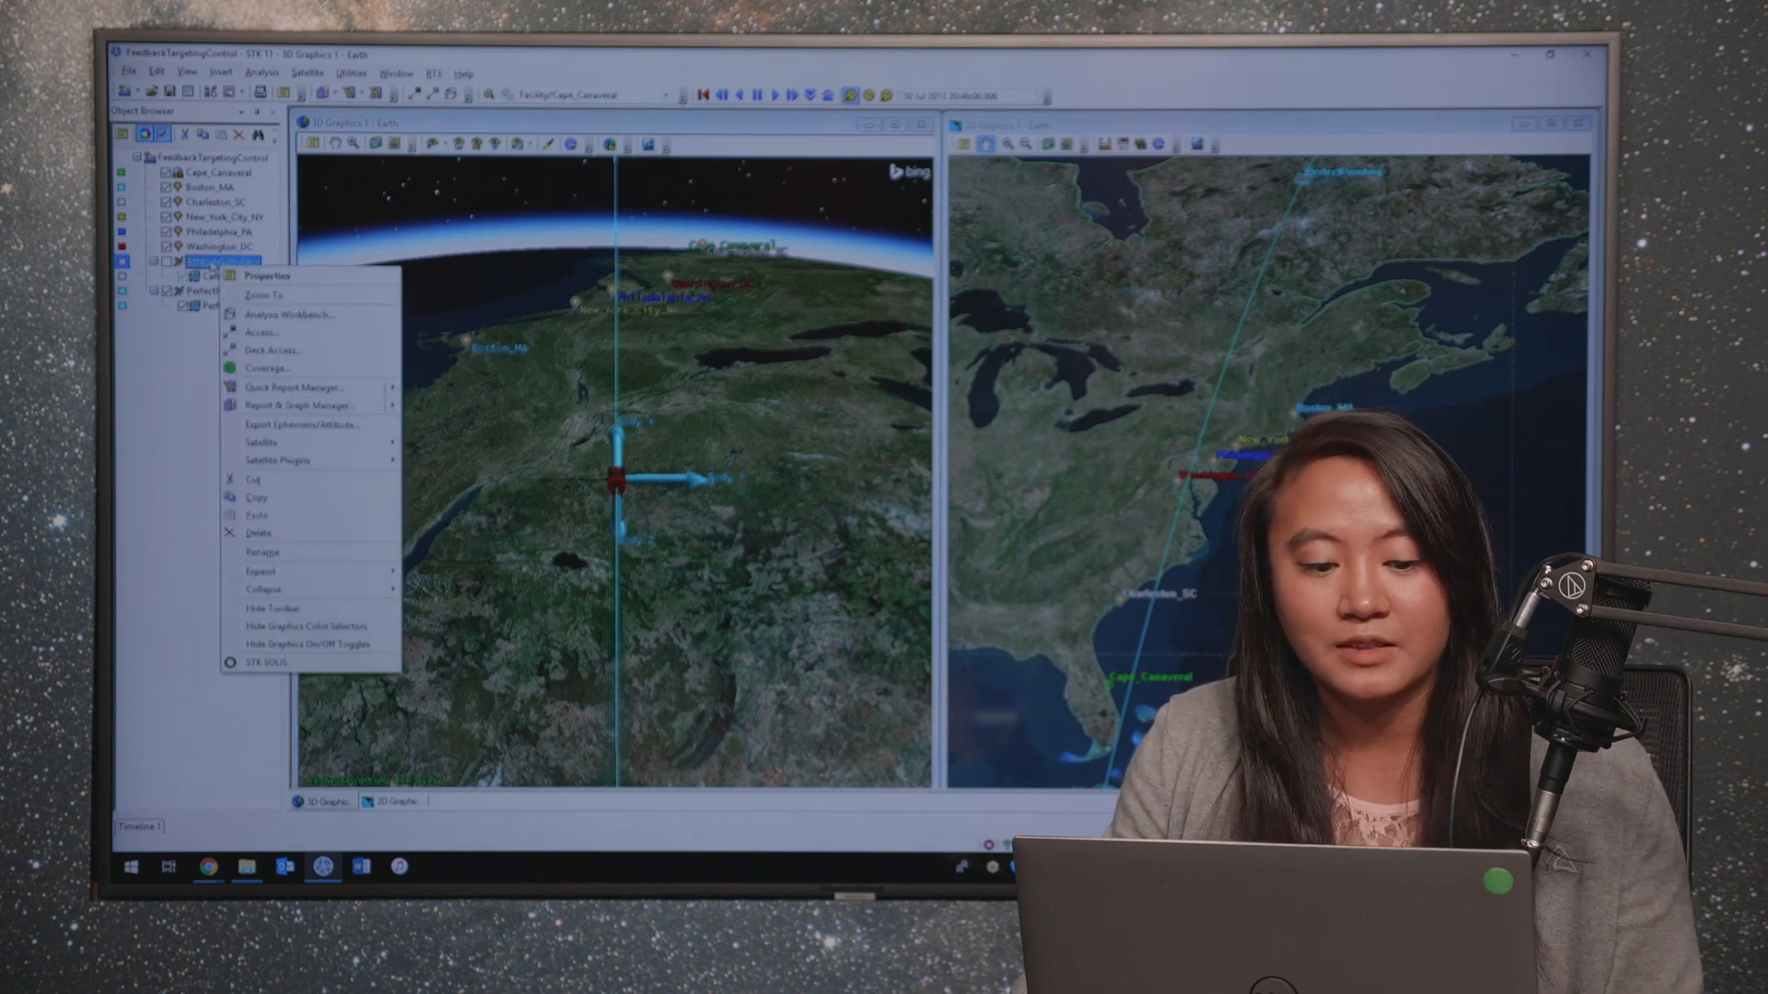
mouse_move(276, 445)
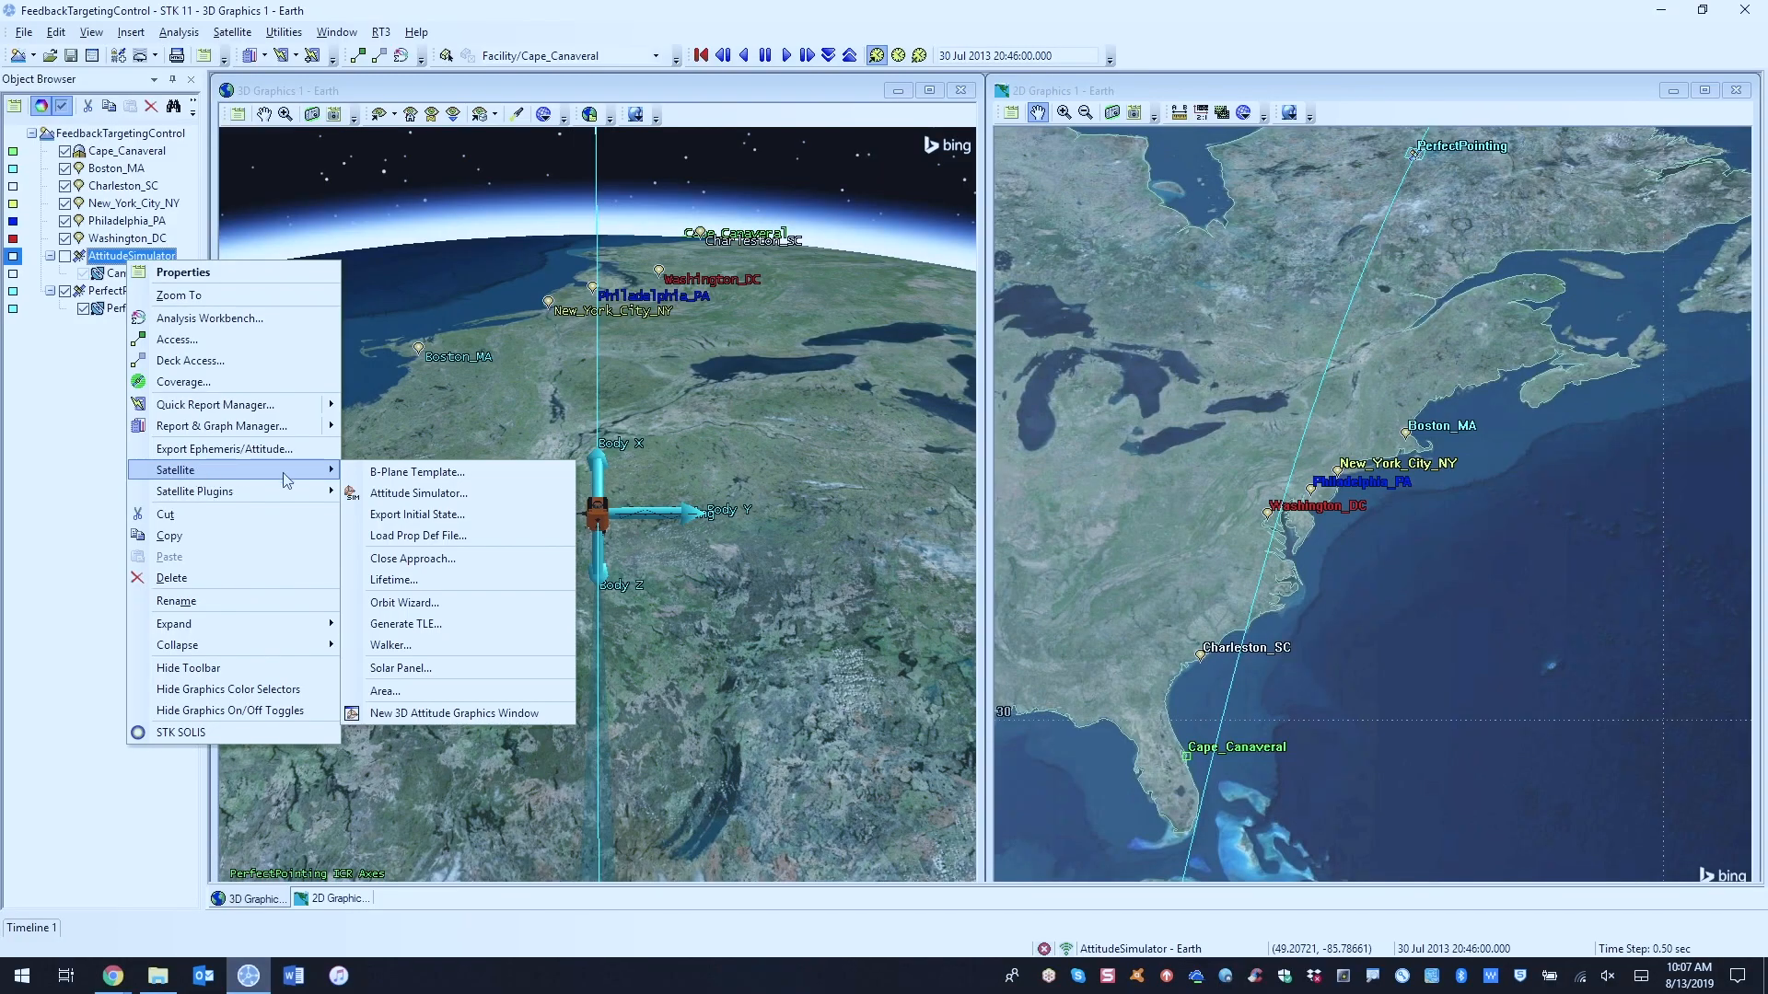
click(472, 497)
drag(855, 223, 864, 171)
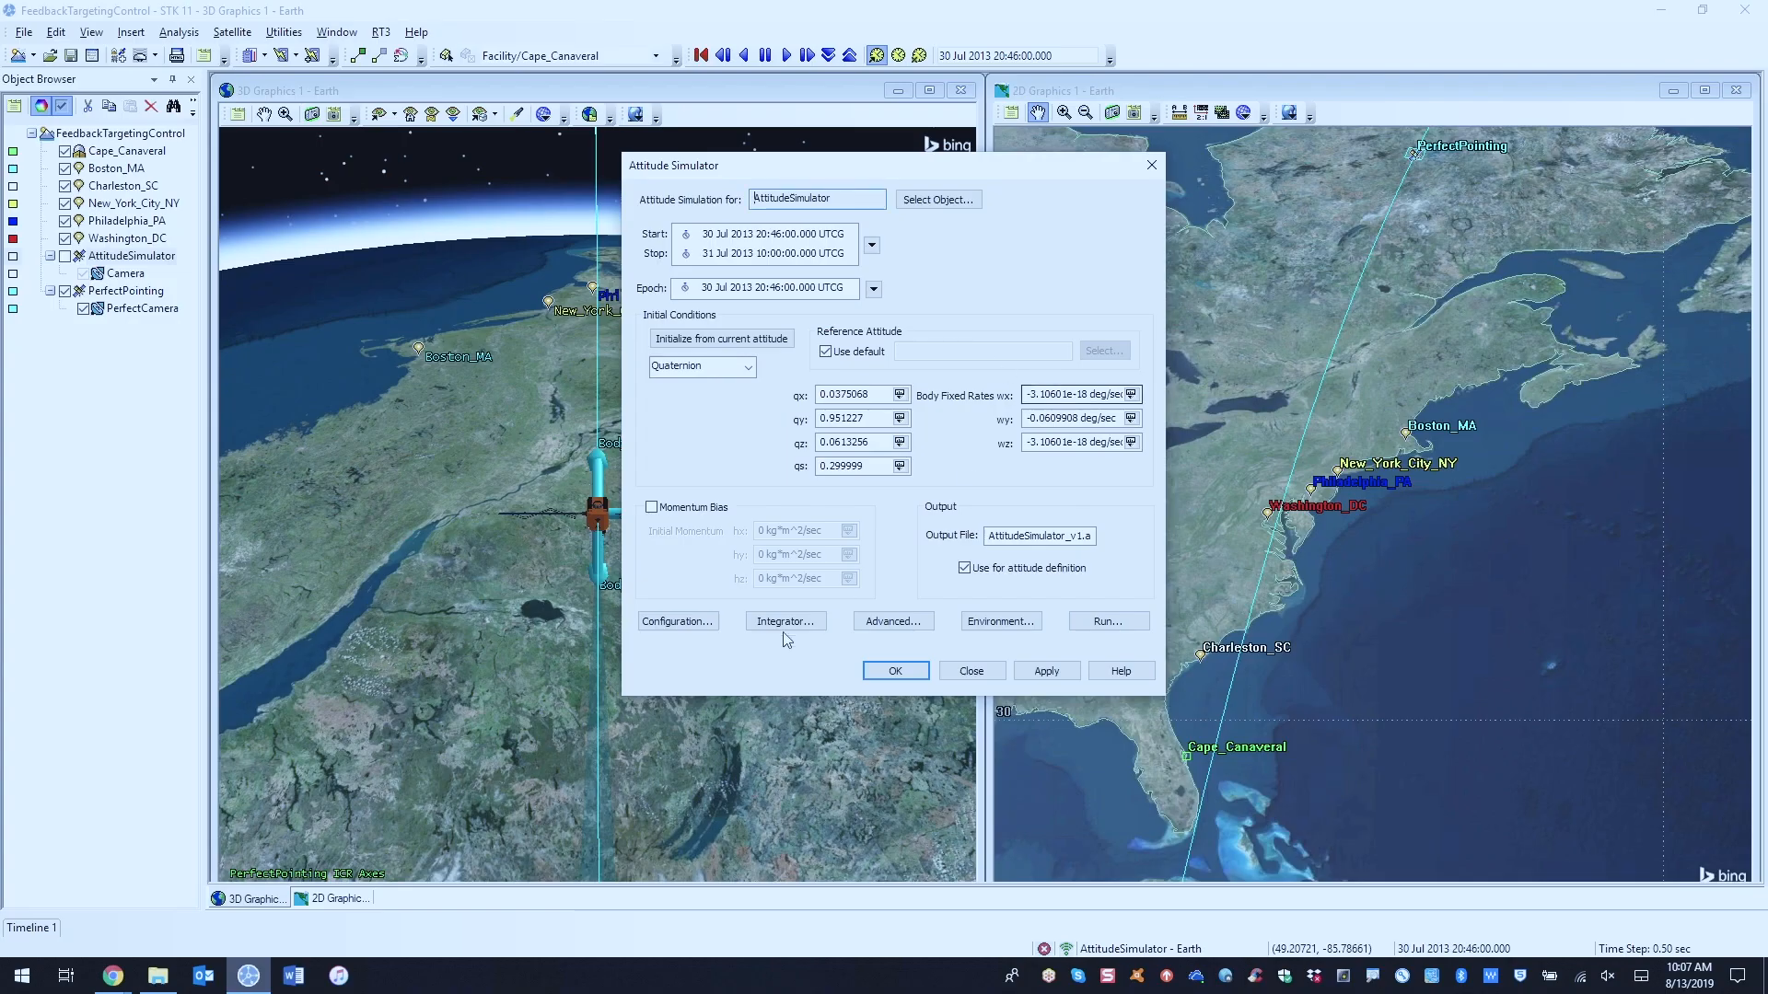
Step: From the simulator's configuration, browse to the simulation script VB_feedback.vbs in the Attitude folder and open it in Notepad++
click(675, 622)
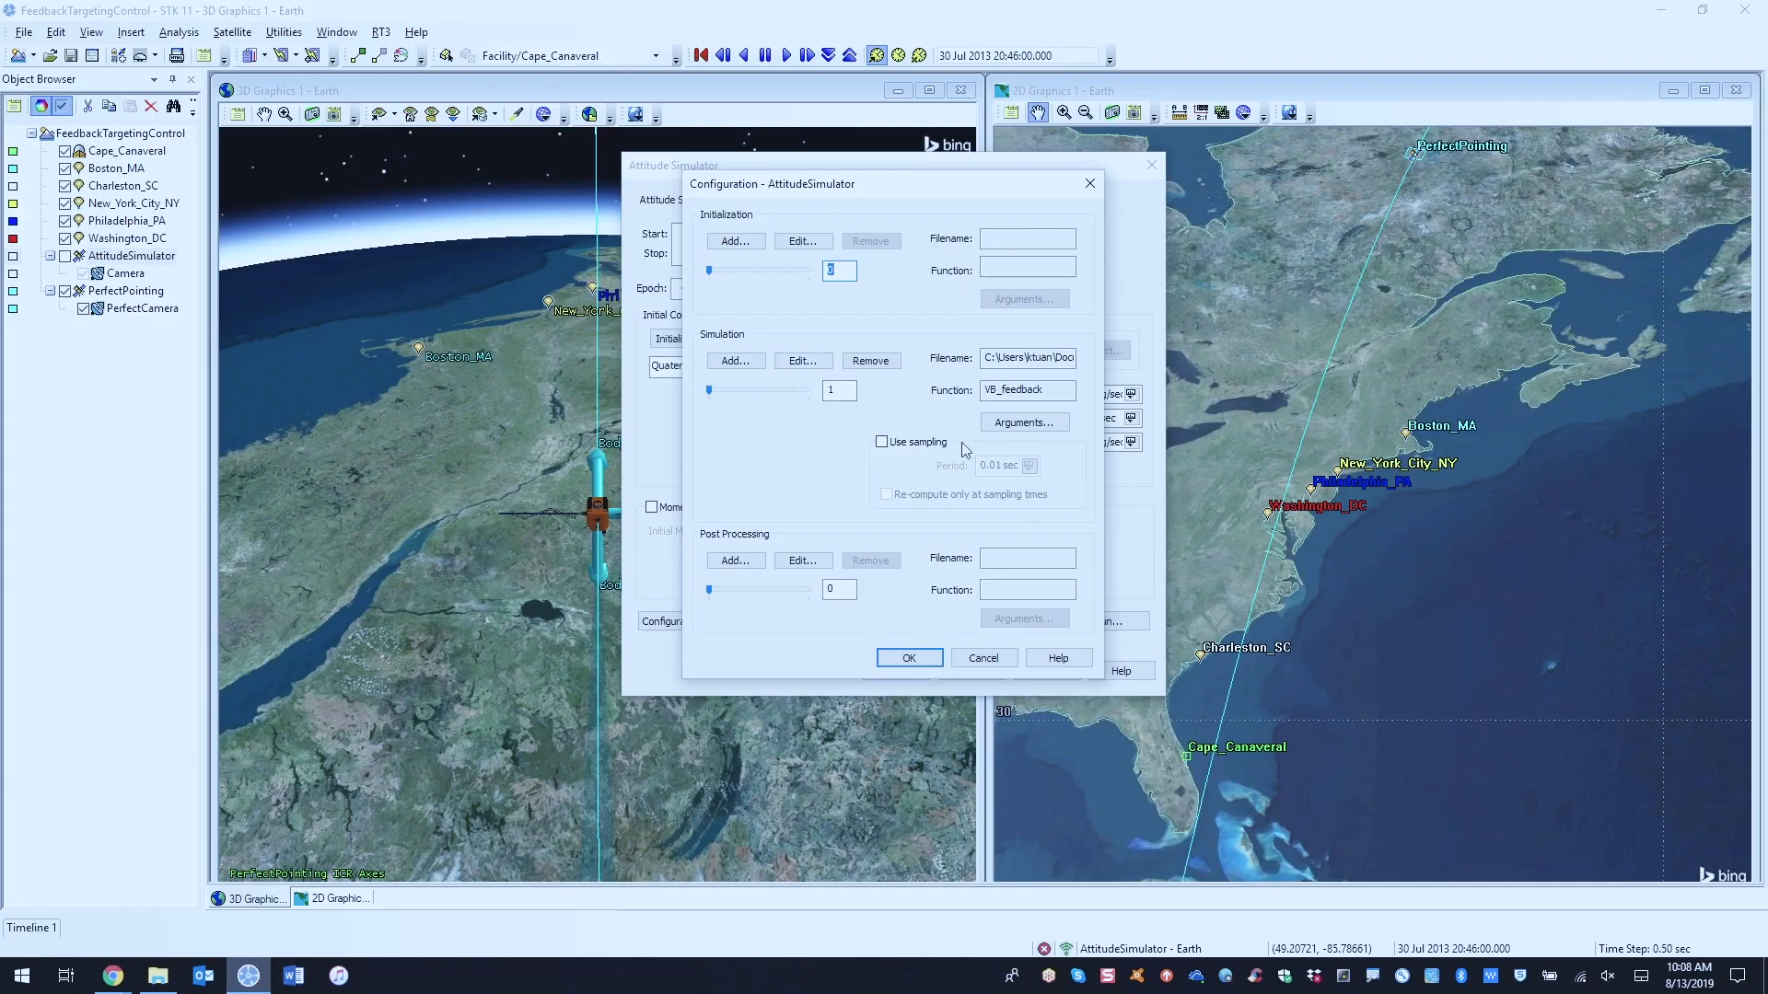
click(828, 366)
double_click(826, 361)
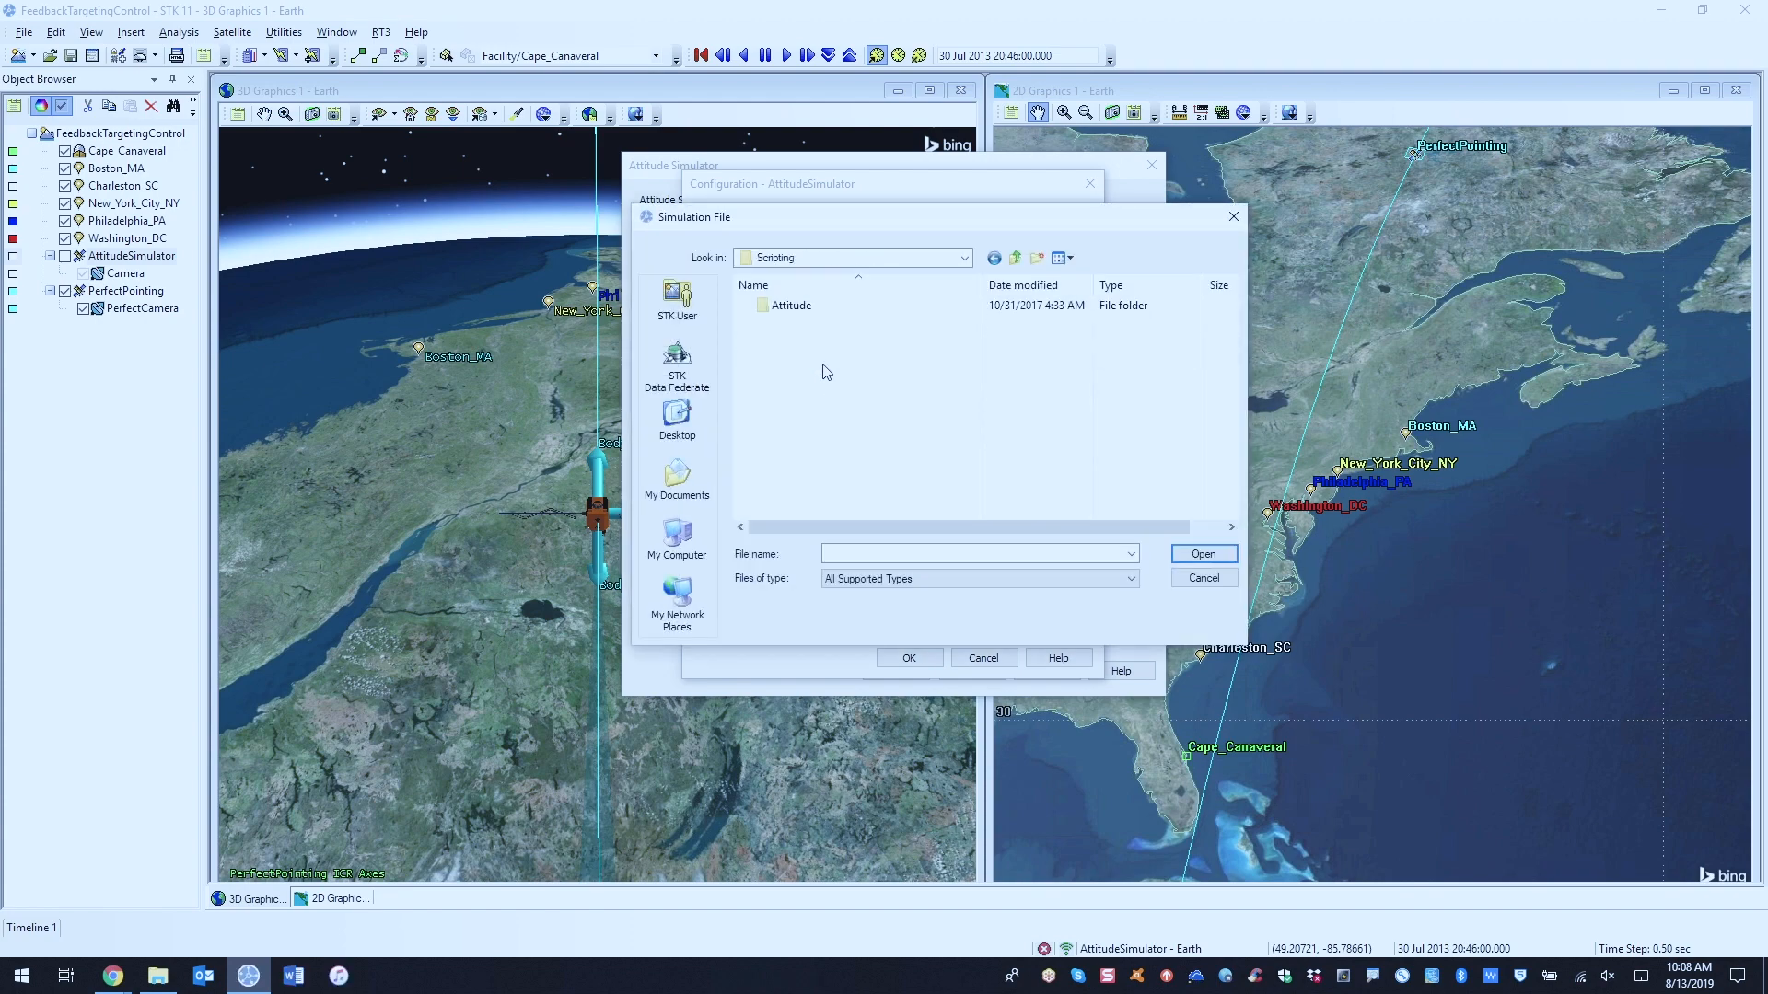
double_click(785, 312)
click(808, 311)
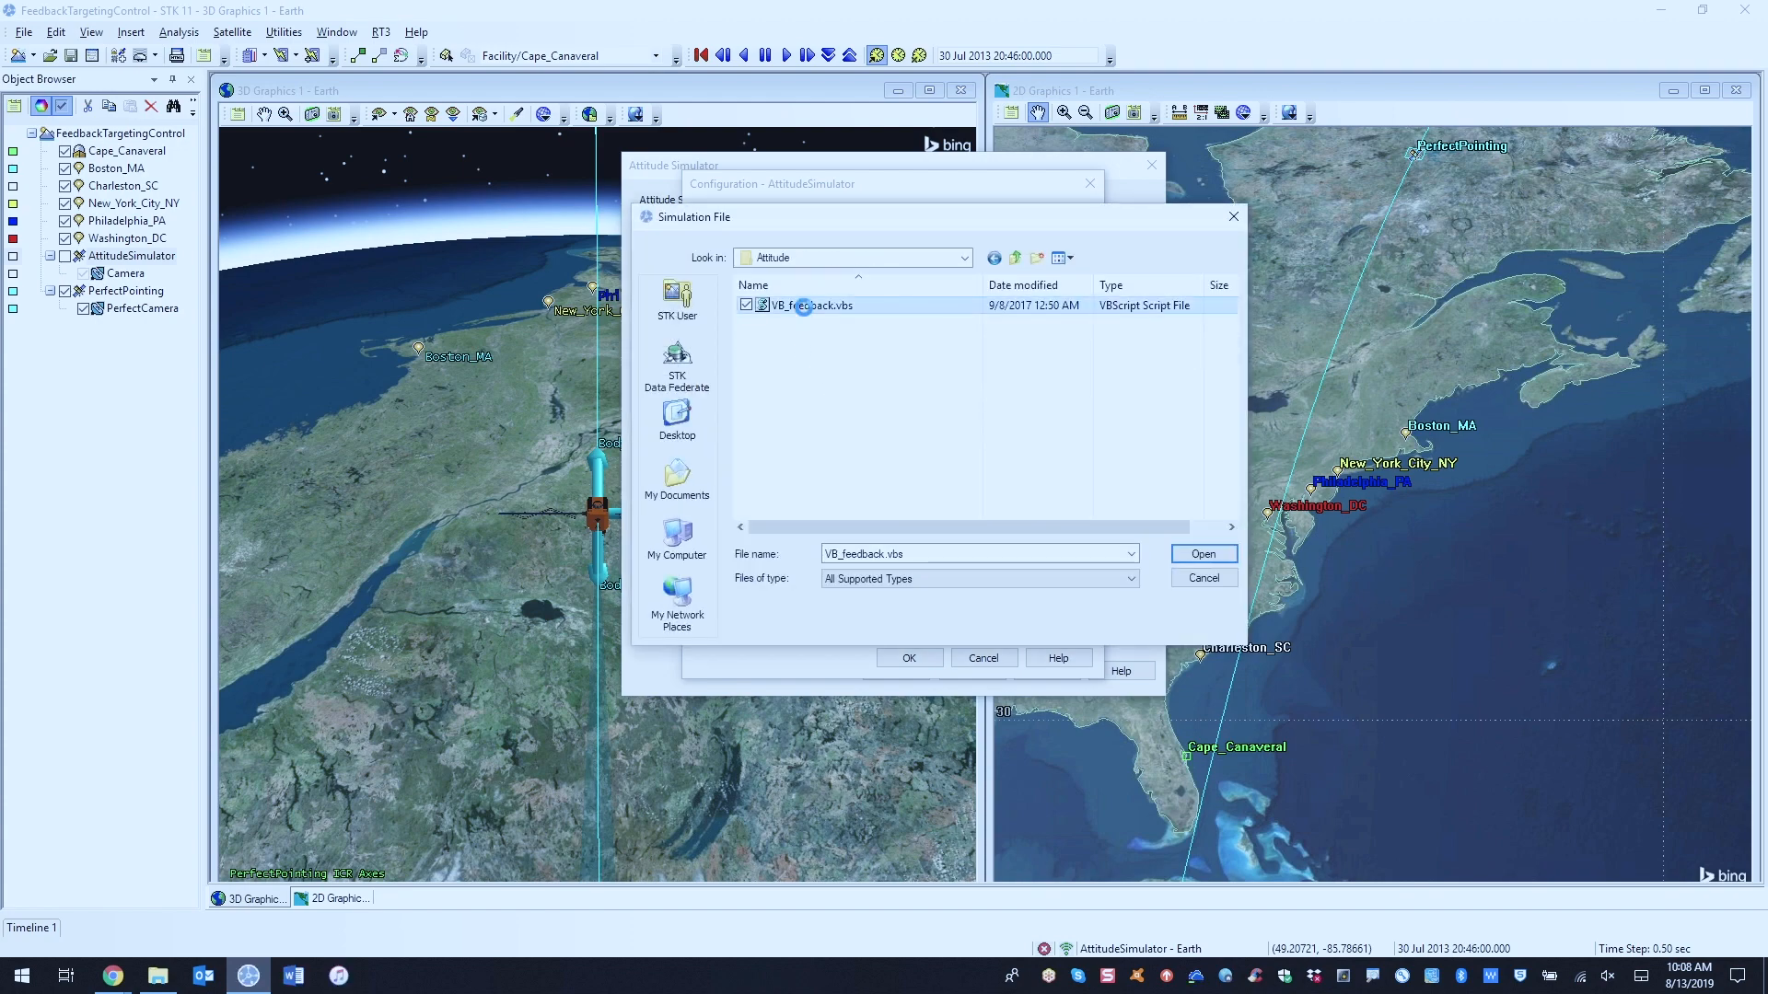
right_click(808, 313)
click(645, 470)
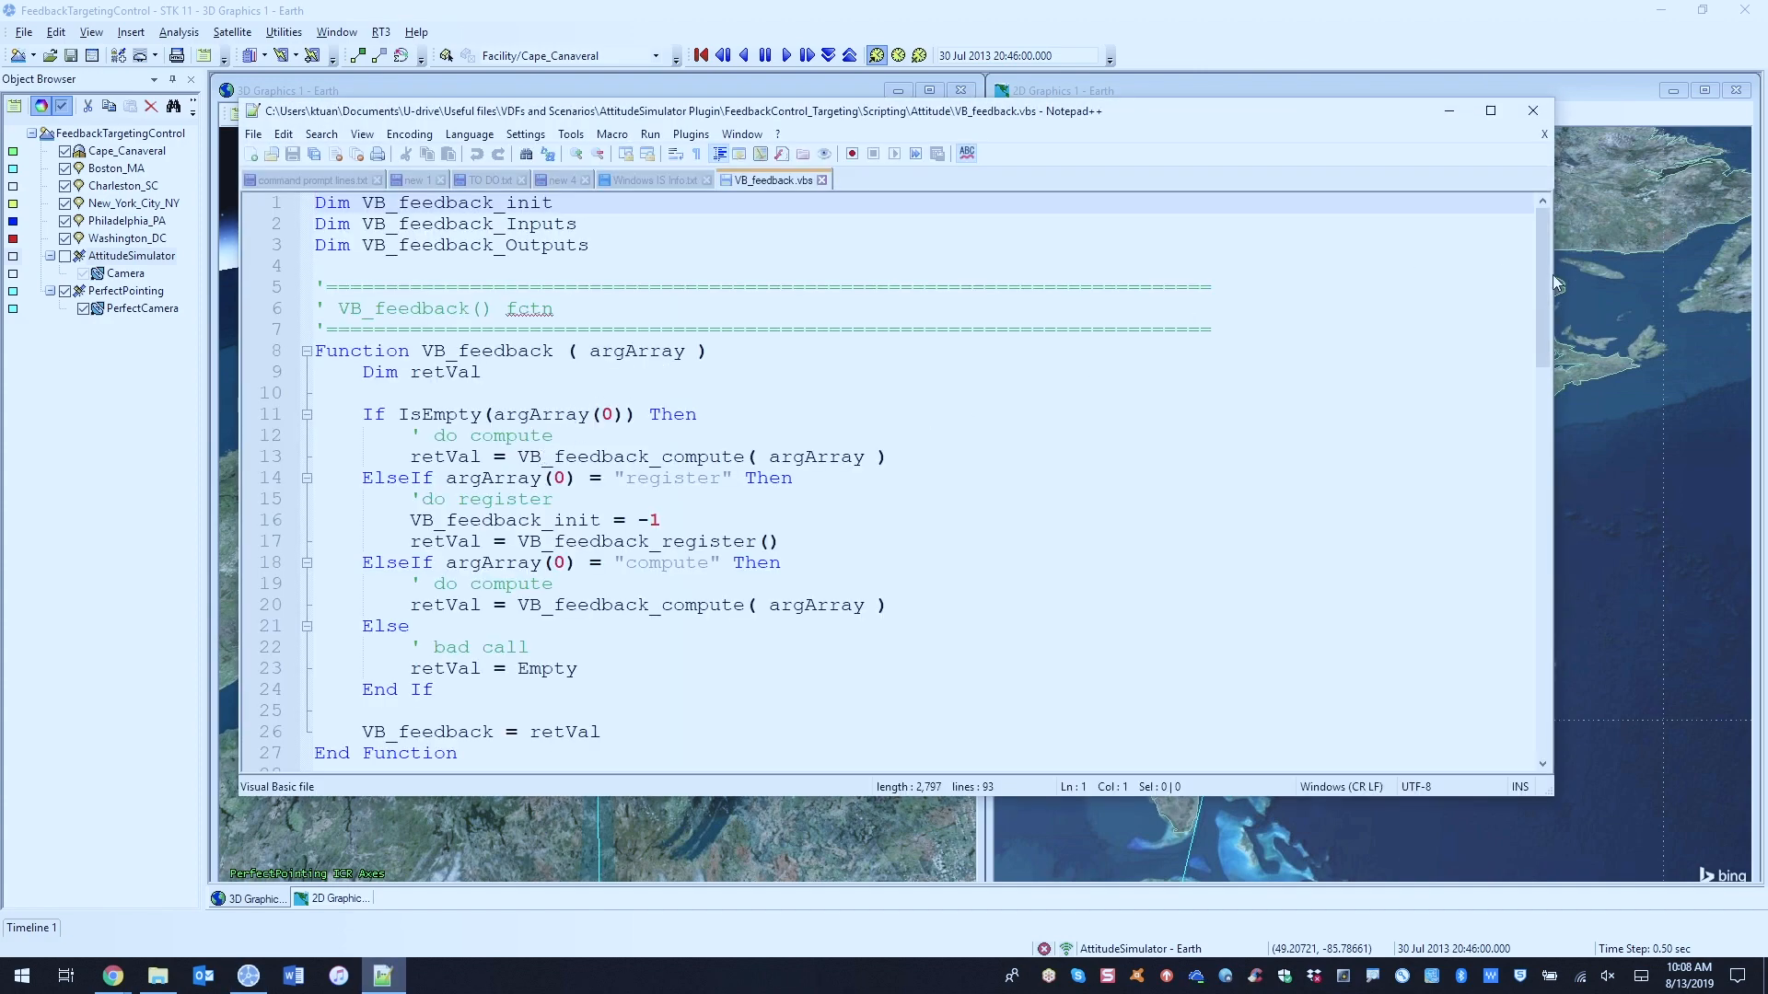
Step: Read the script's register and compute sections, including its arguments, gain values and control law, and return to the simulator configuration
drag(1539, 278, 1554, 431)
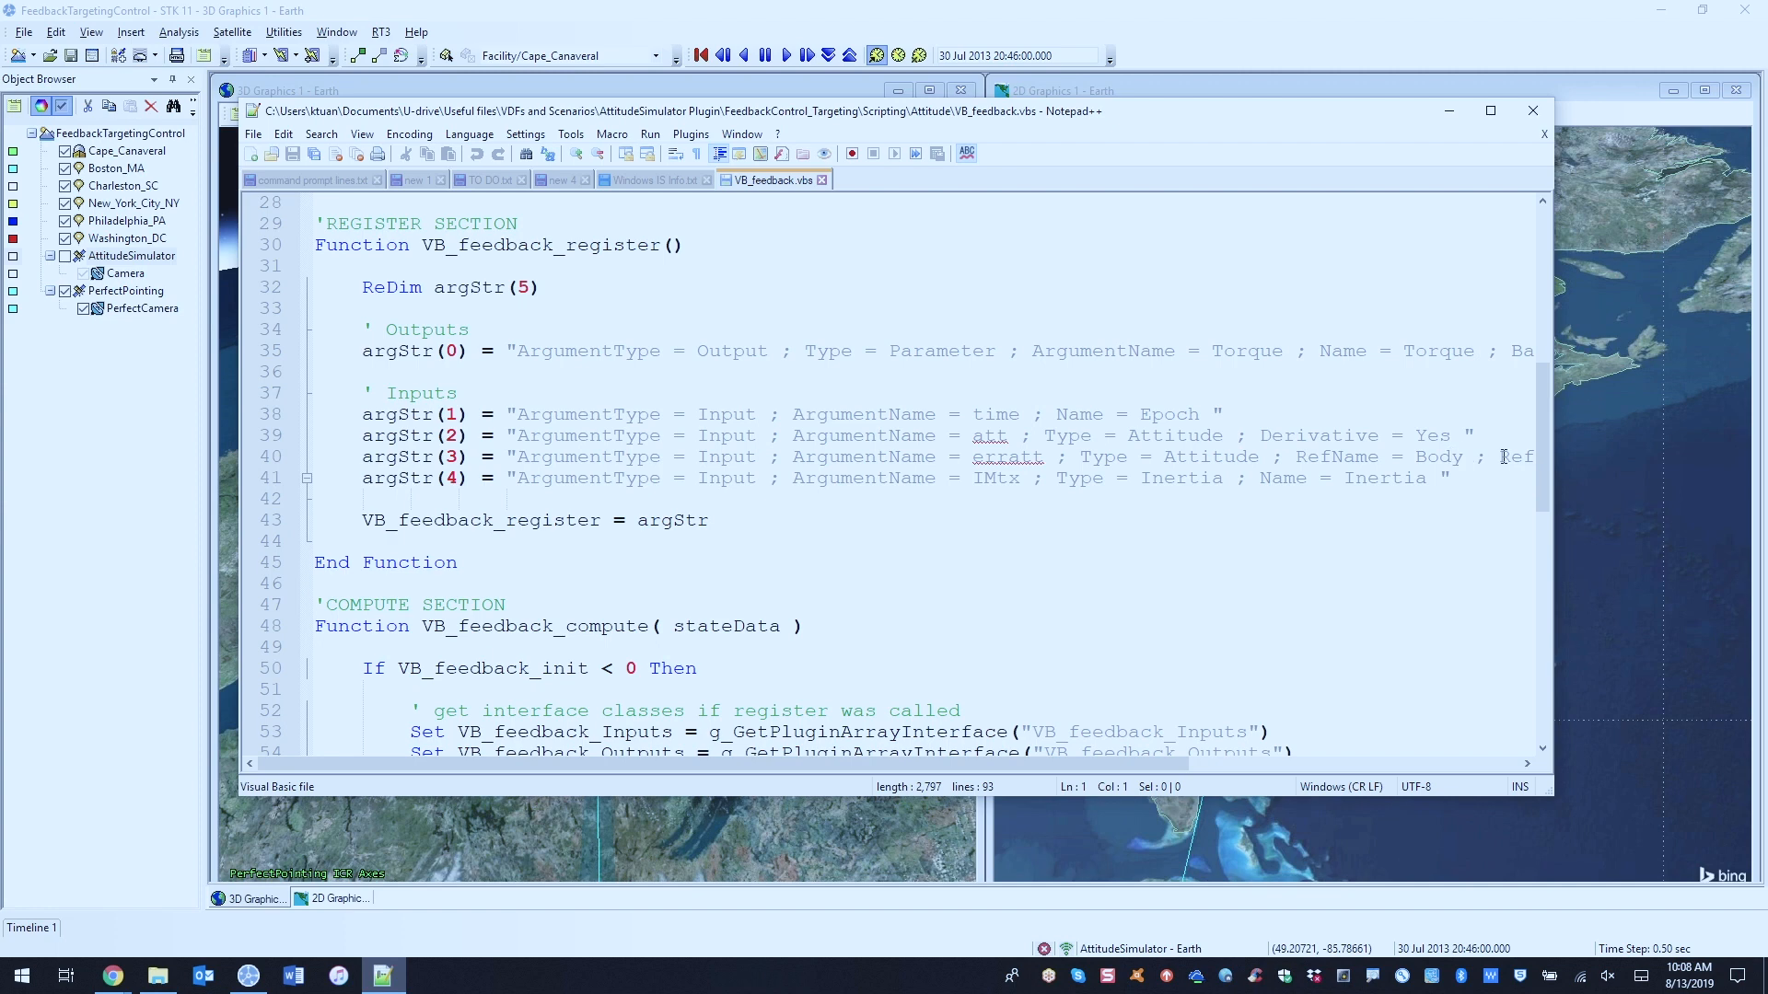
drag(1167, 765, 1528, 764)
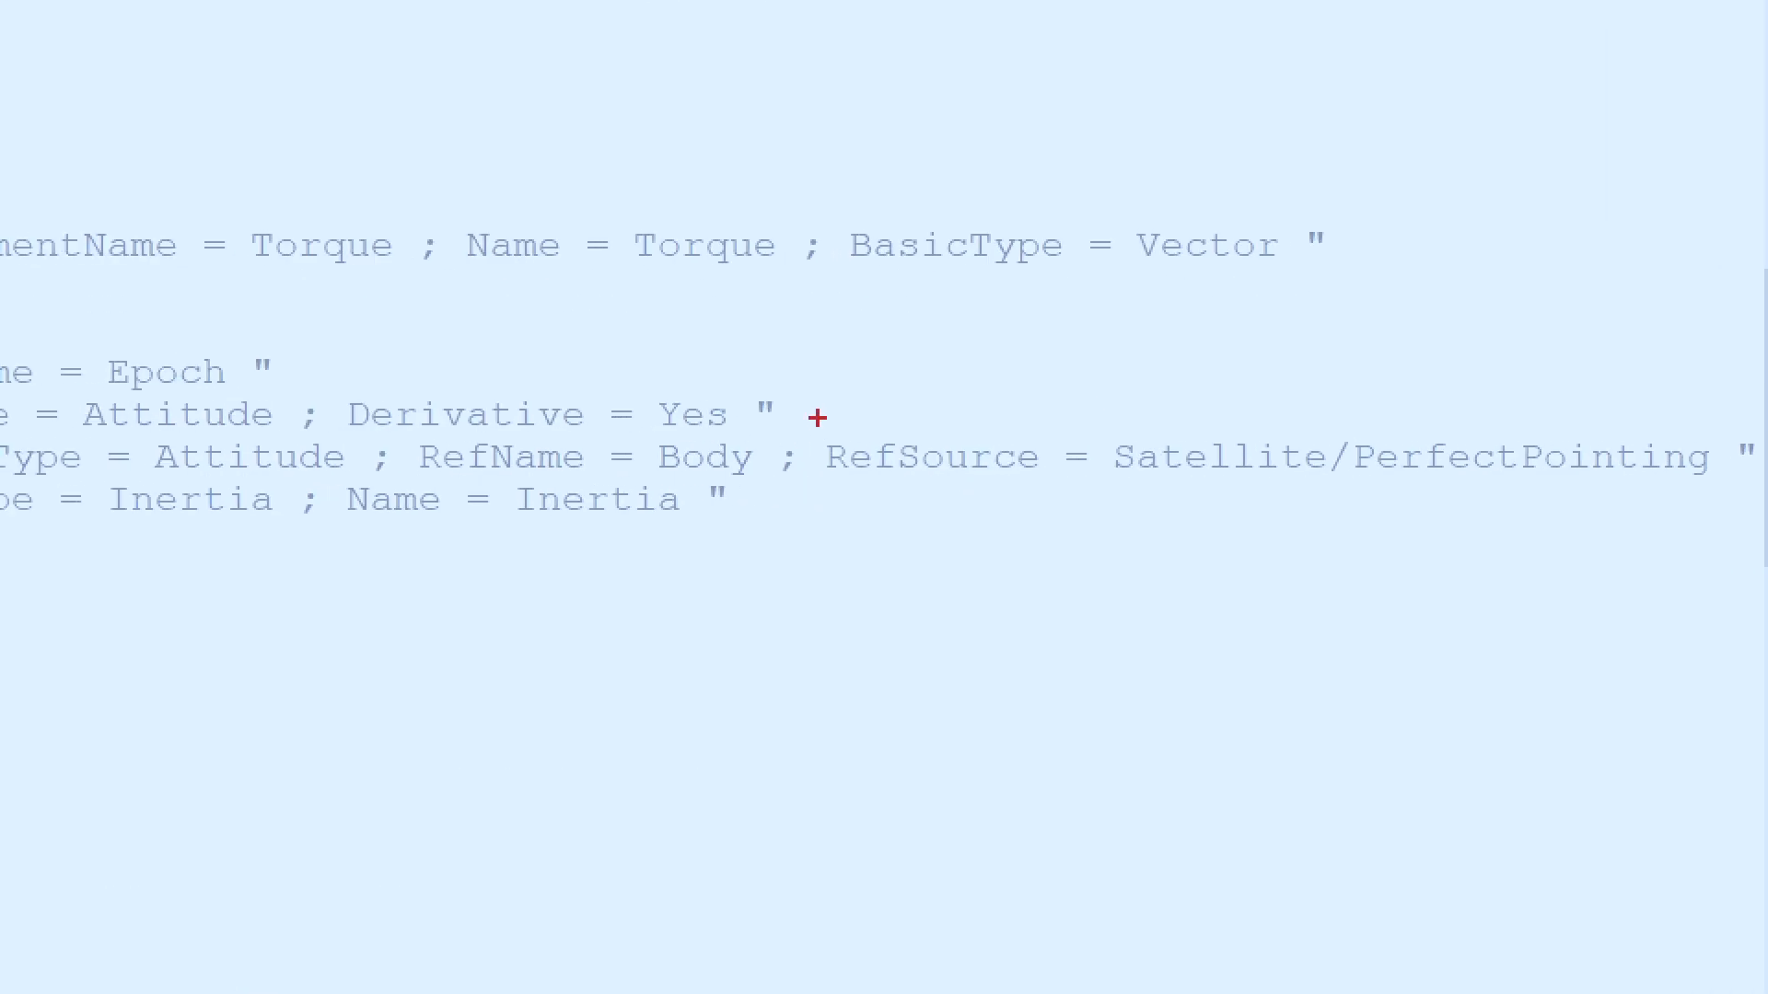
drag(817, 417, 1724, 486)
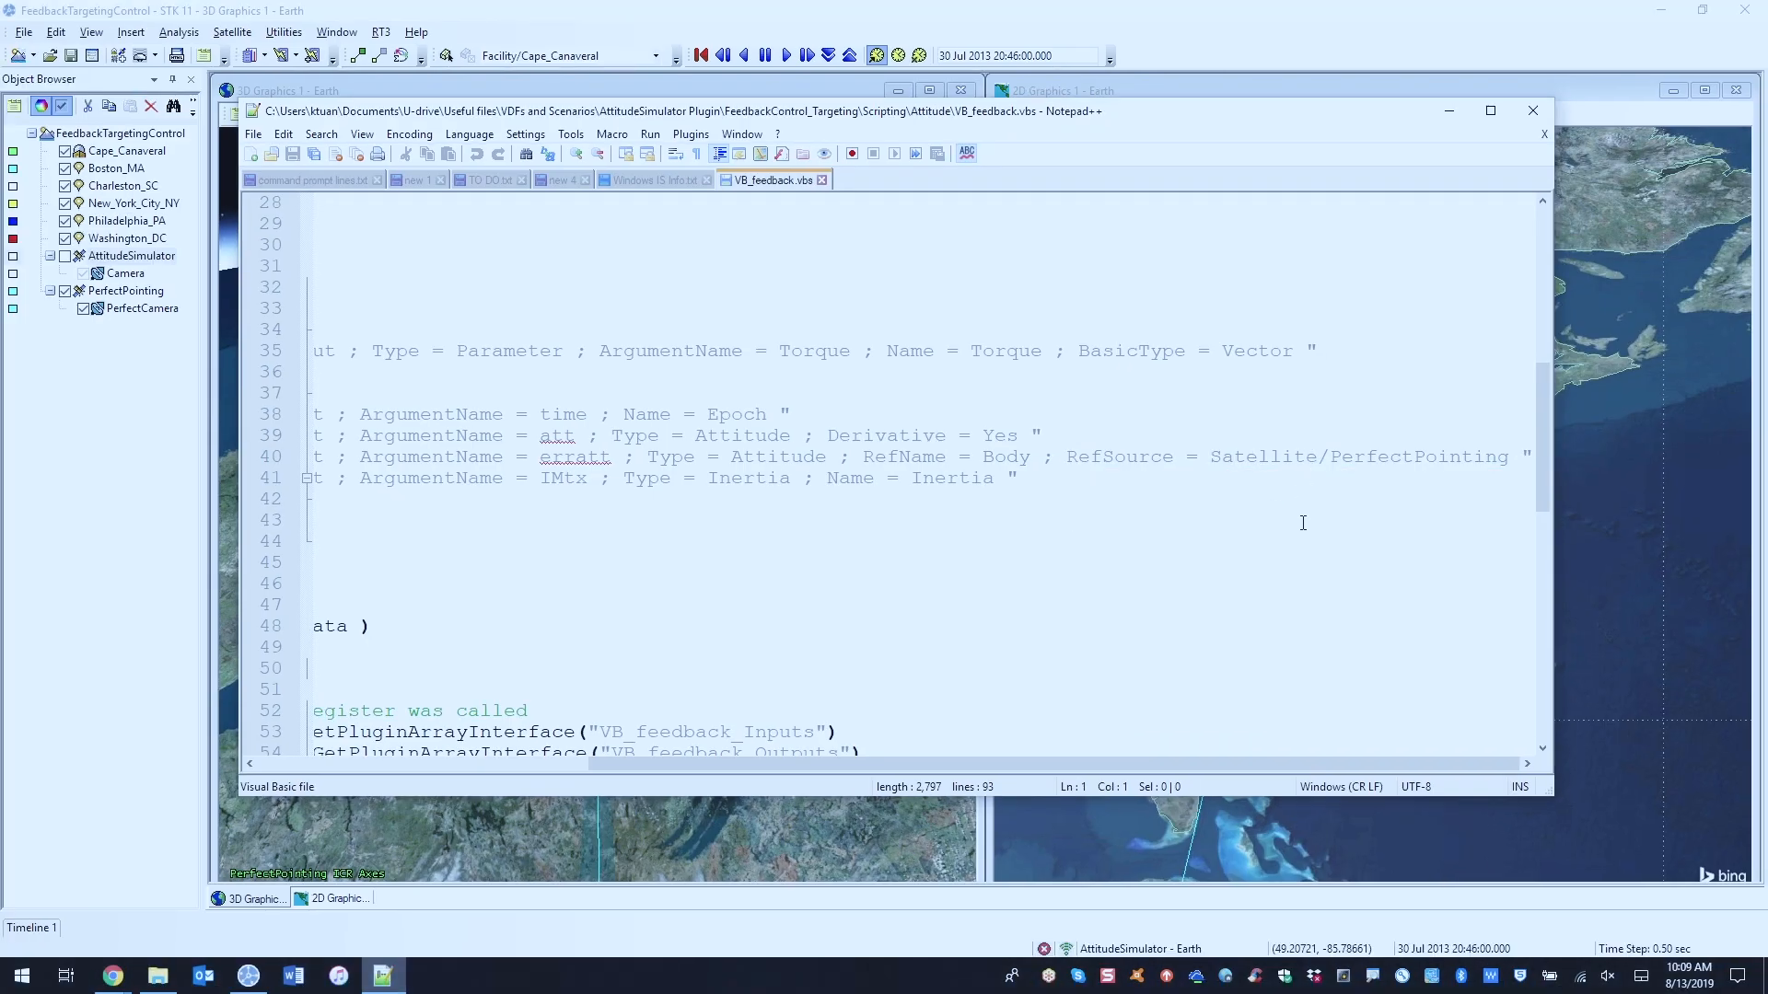
drag(1180, 766, 854, 749)
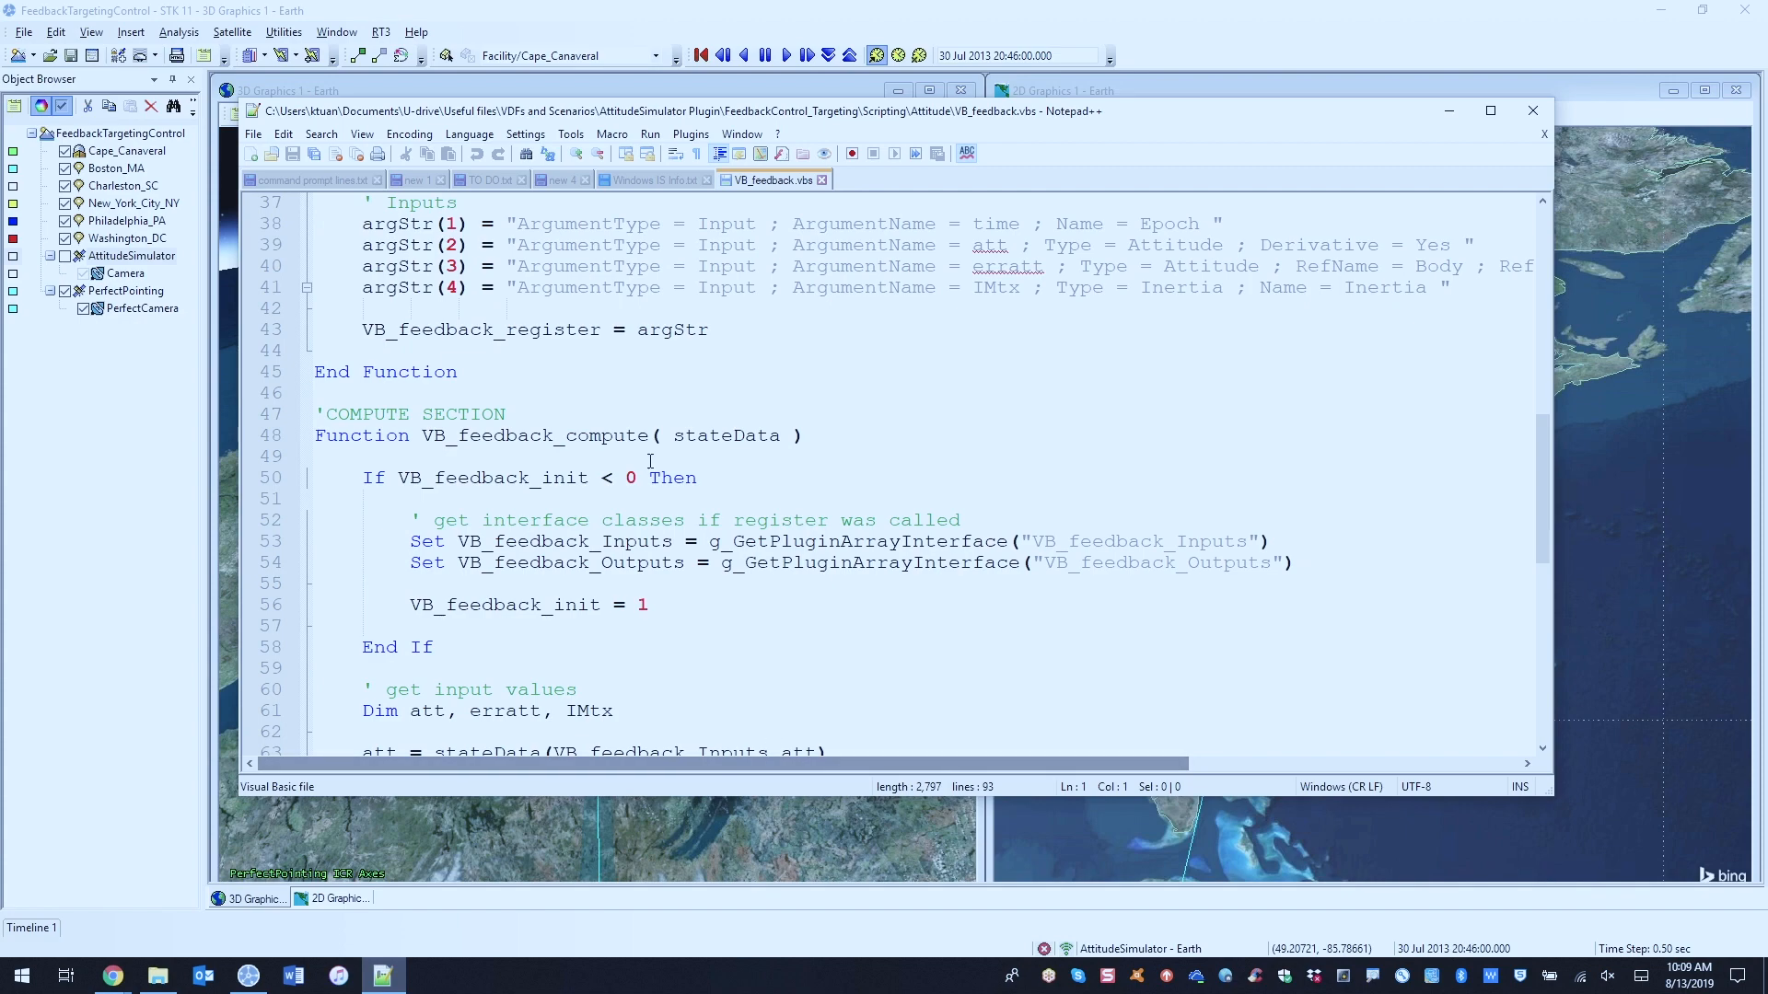
scroll(647, 461, down, 2)
scroll(647, 460, down, 1)
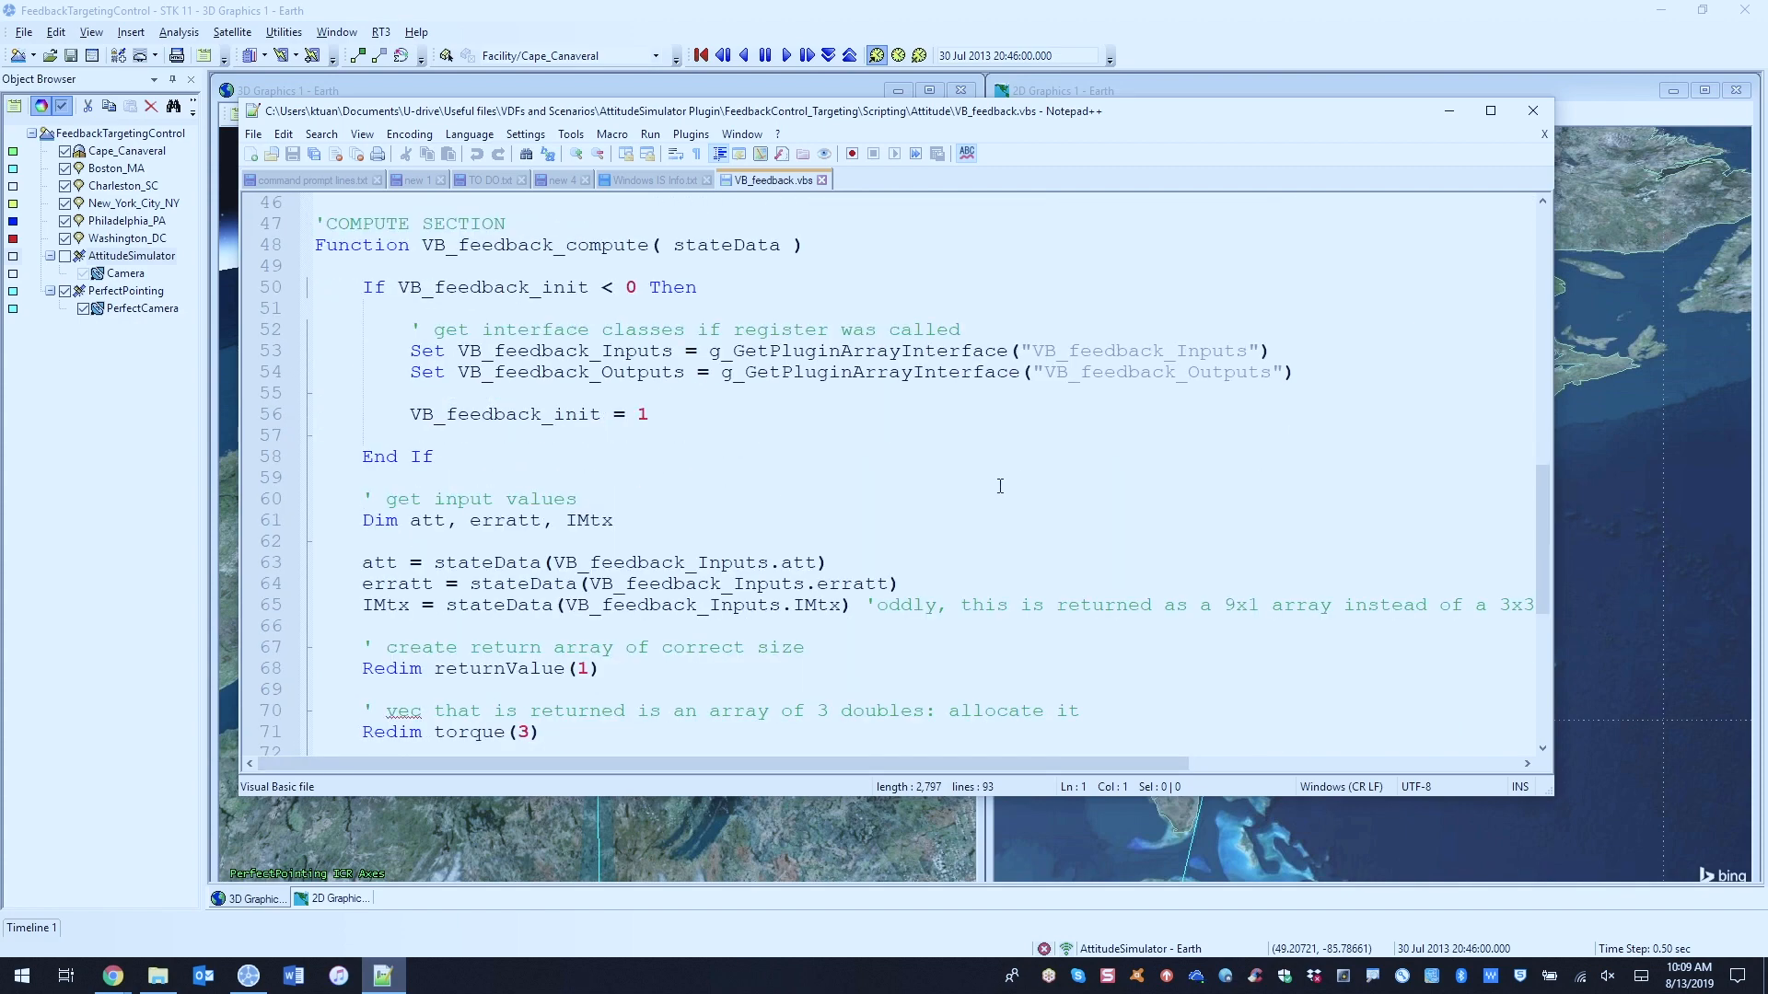
scroll(1012, 387, down, 7)
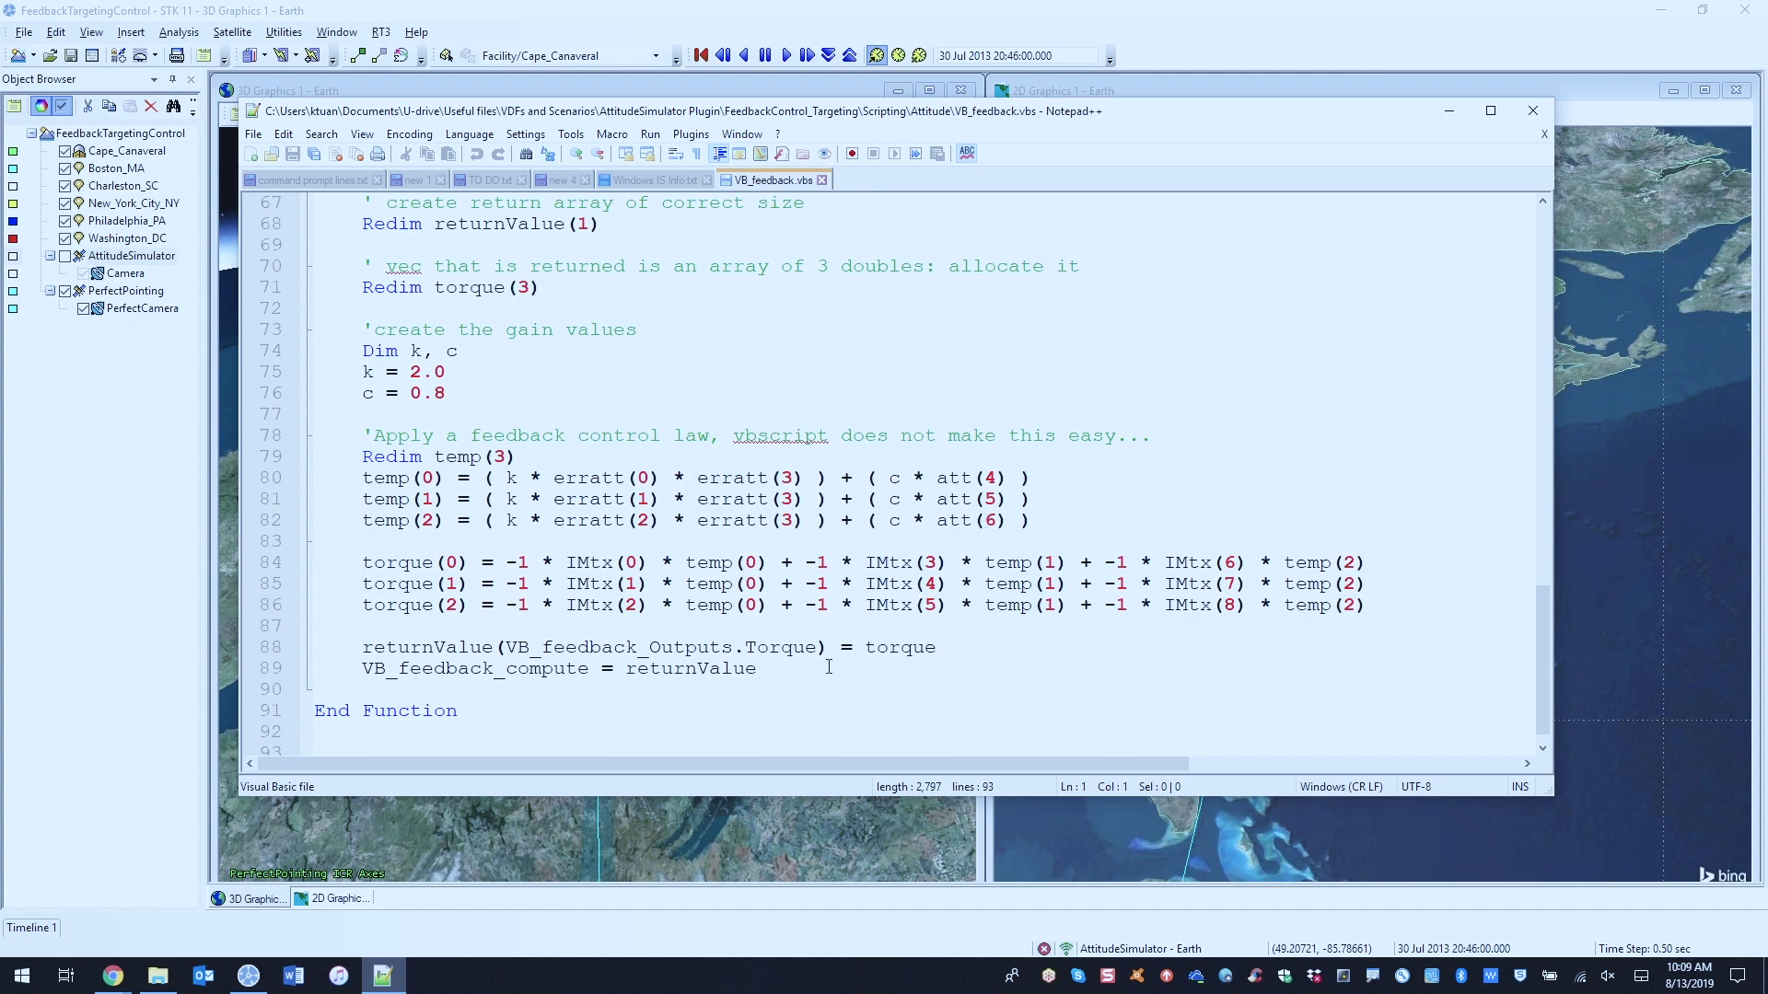
click(1448, 110)
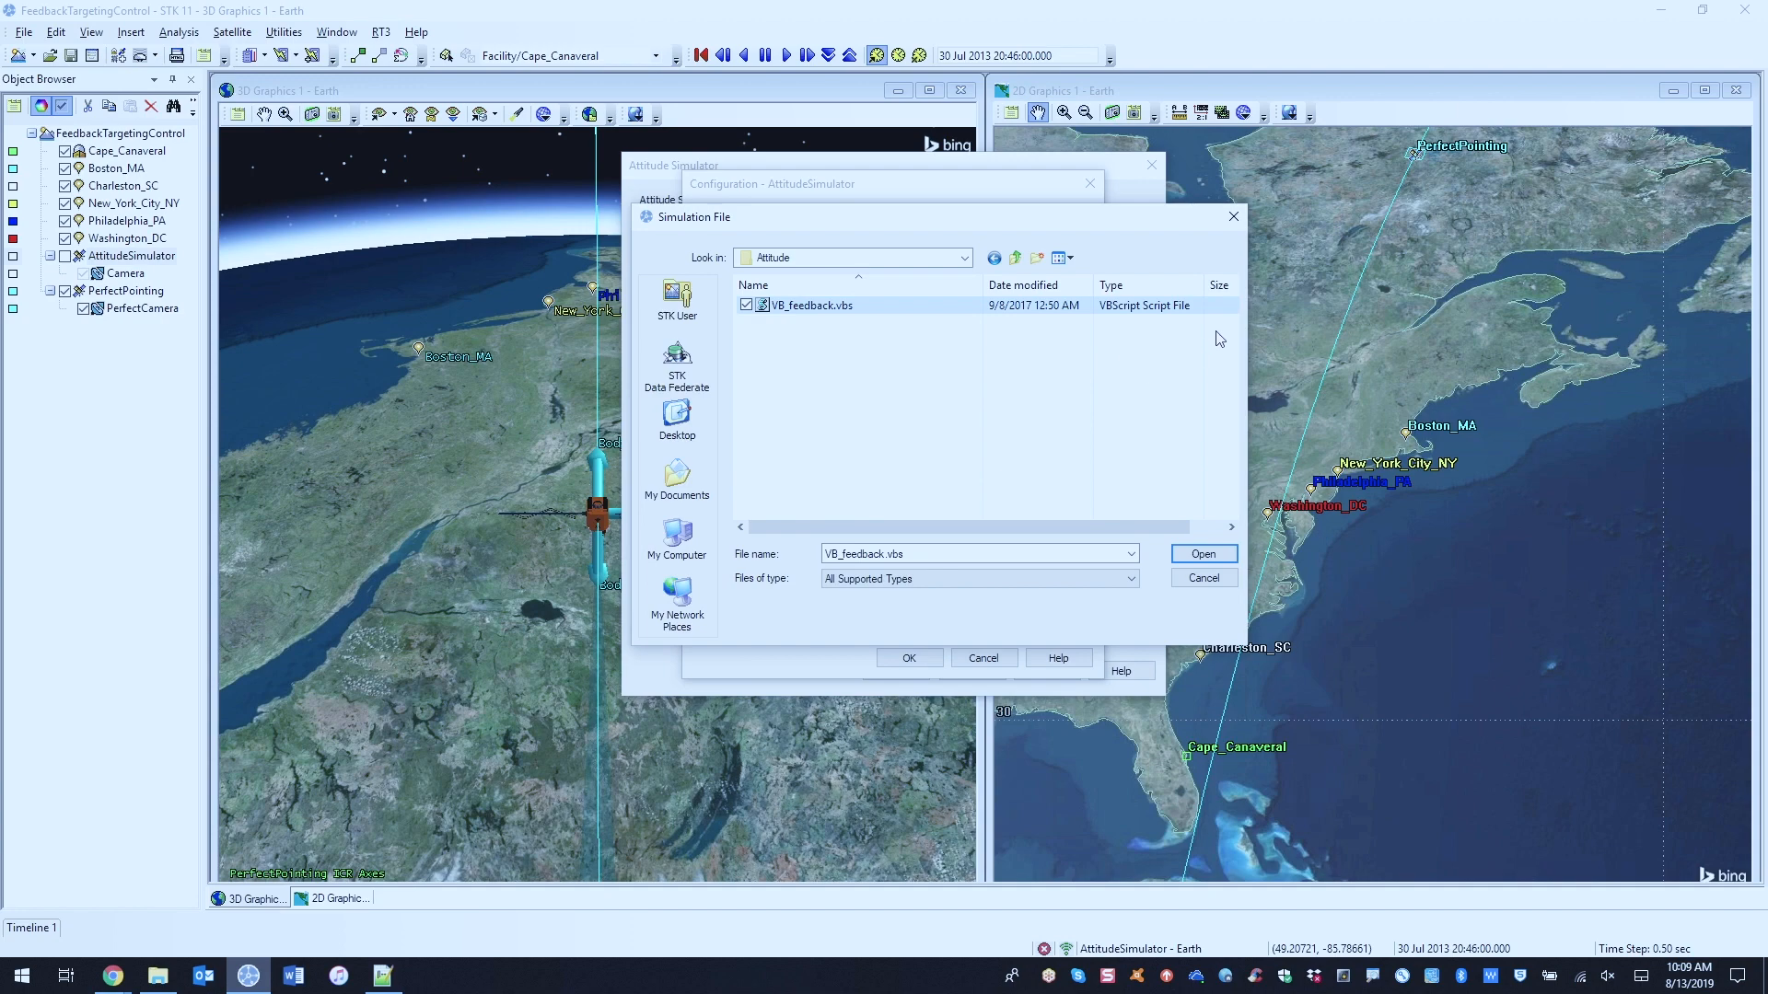
click(1206, 579)
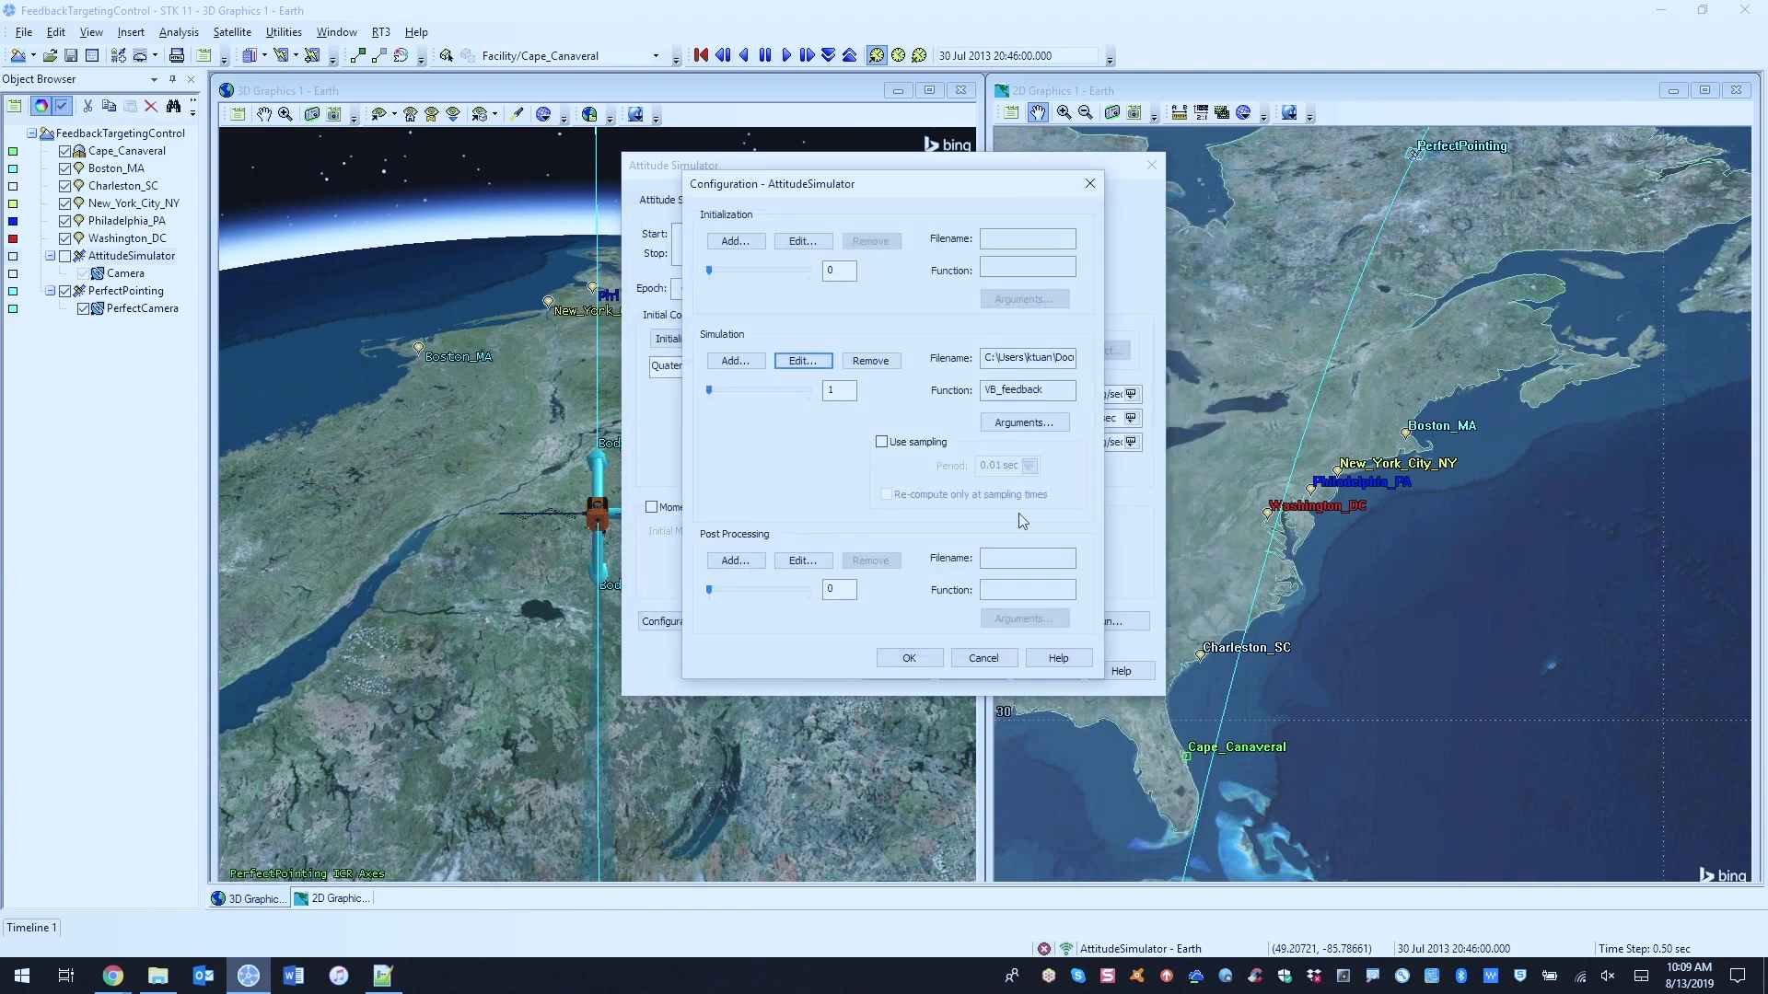
Step: Examine the input and output arguments of the VB_feedback simulation function and leave the configuration without changes
click(1024, 423)
key(ctrl+1)
click(725, 331)
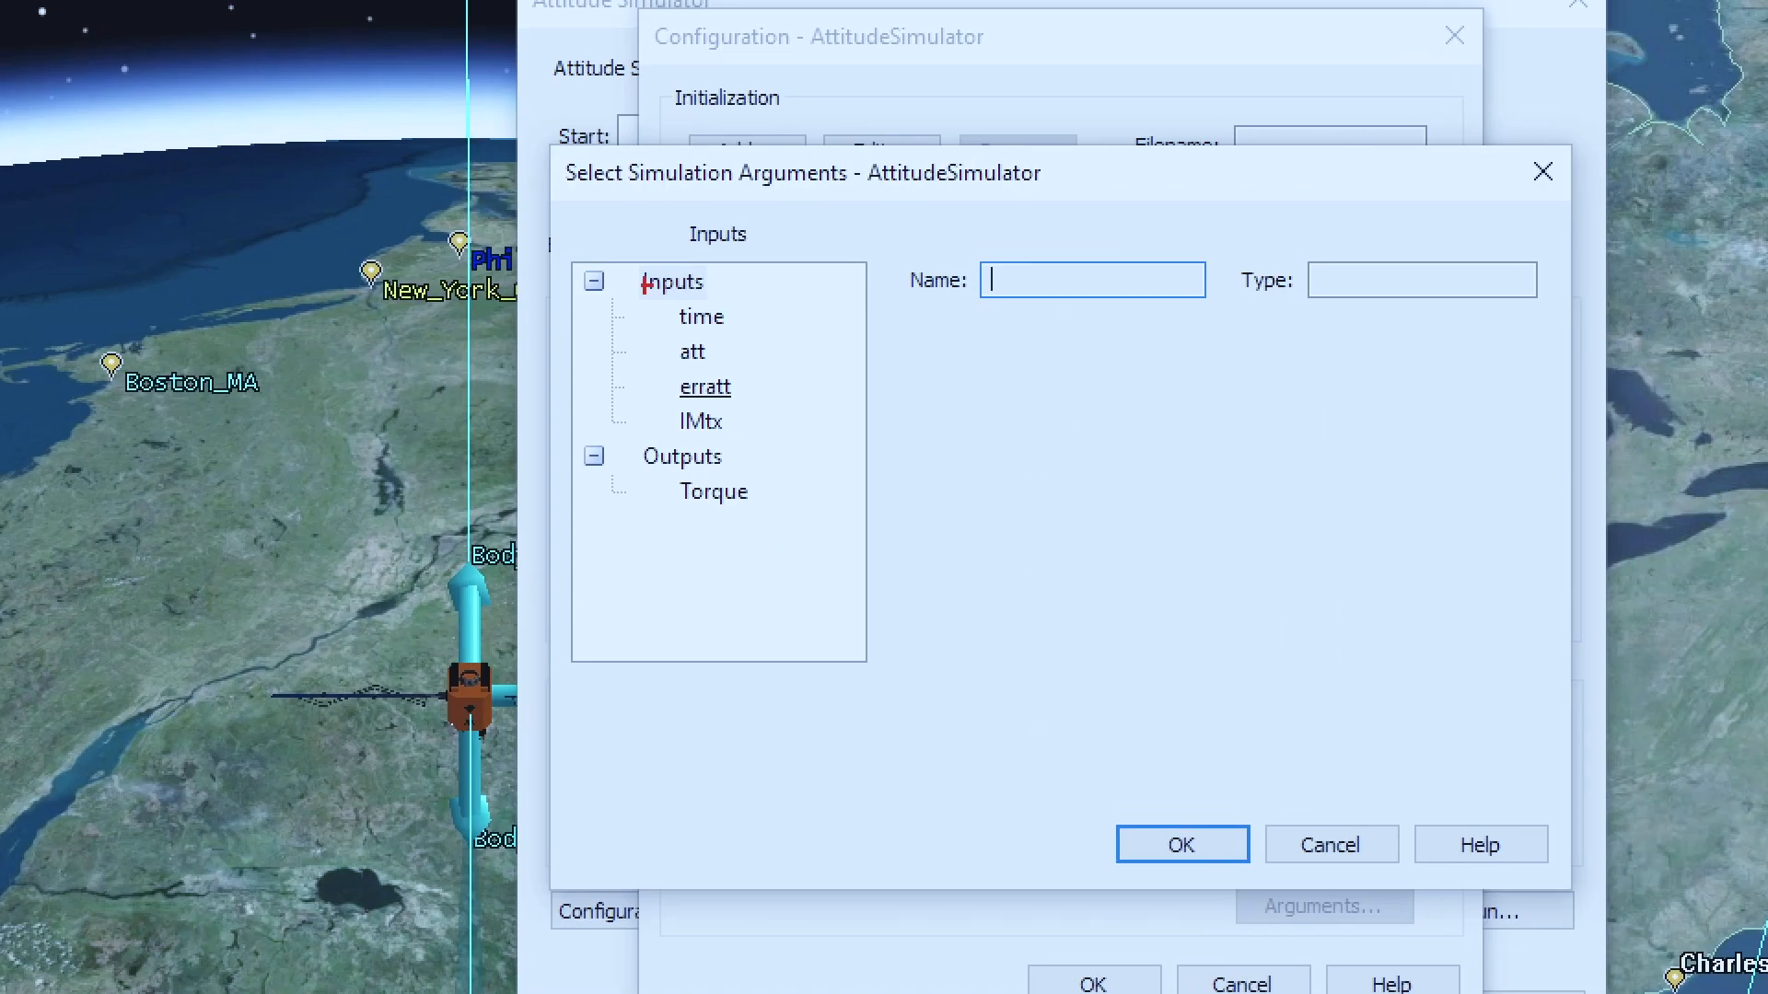
drag(568, 260, 765, 443)
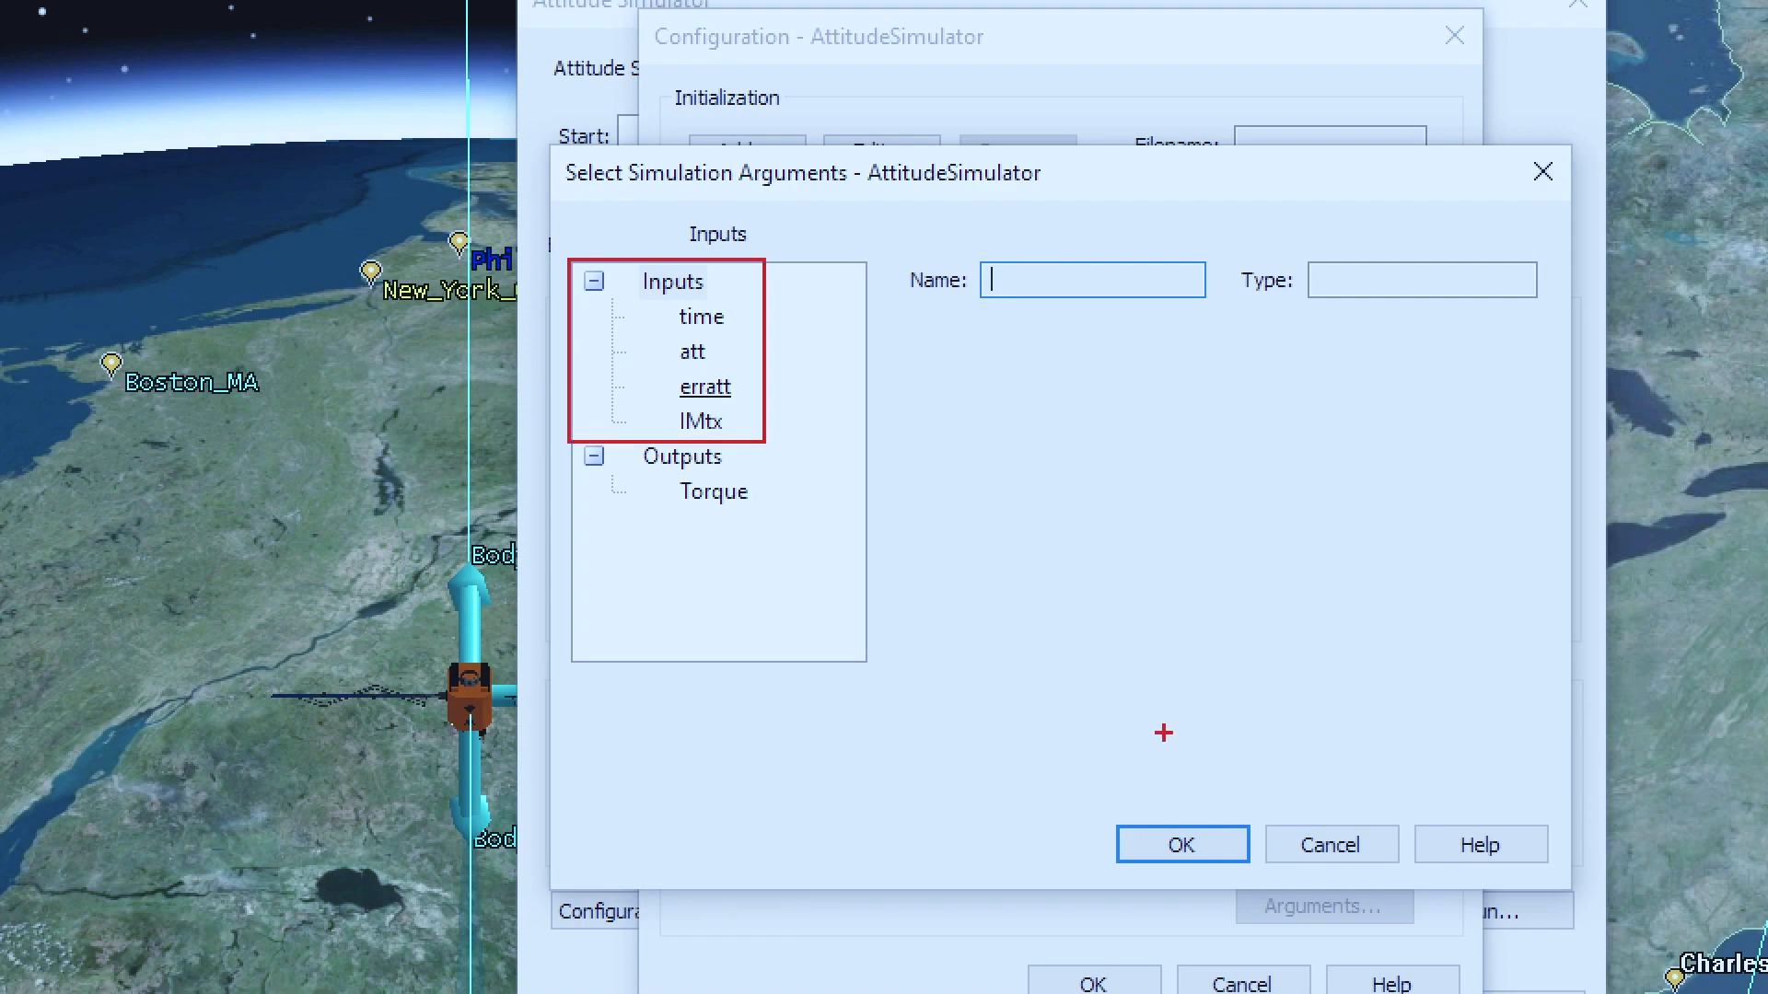
key(Escape)
click(1030, 588)
click(983, 657)
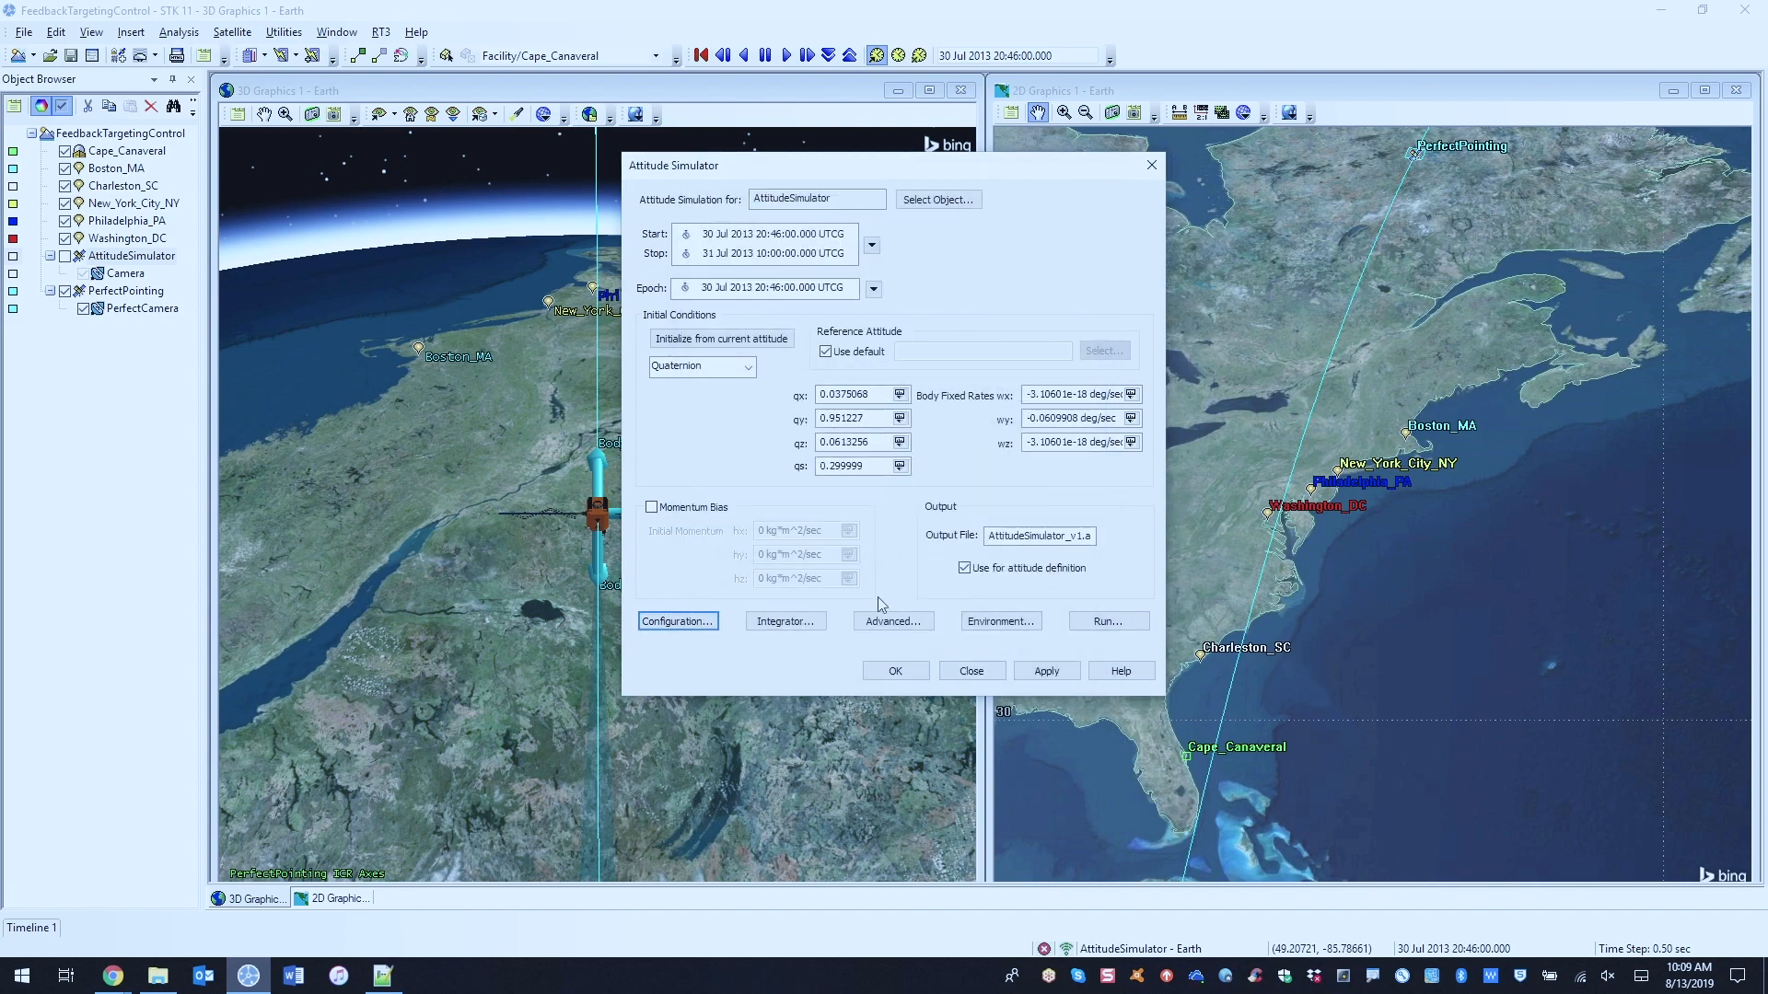
Step: Review the simulator's integrator and environment settings without changing them, and close the Attitude Simulator
click(822, 630)
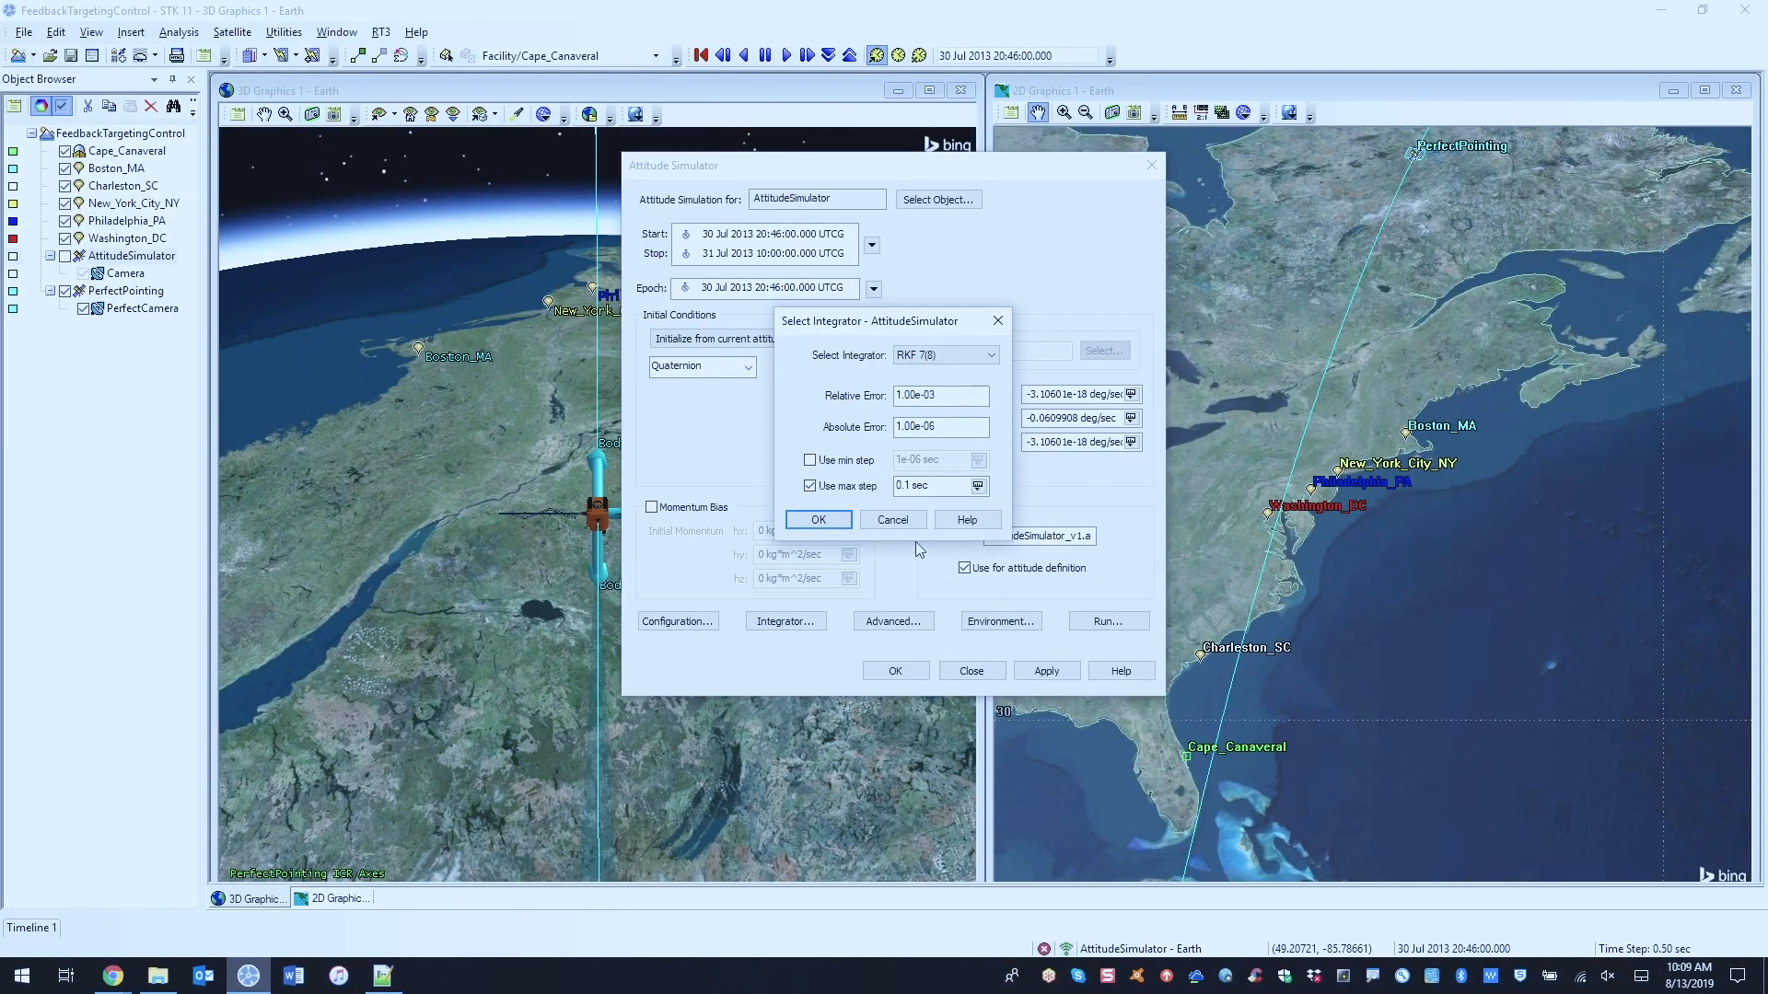
click(897, 518)
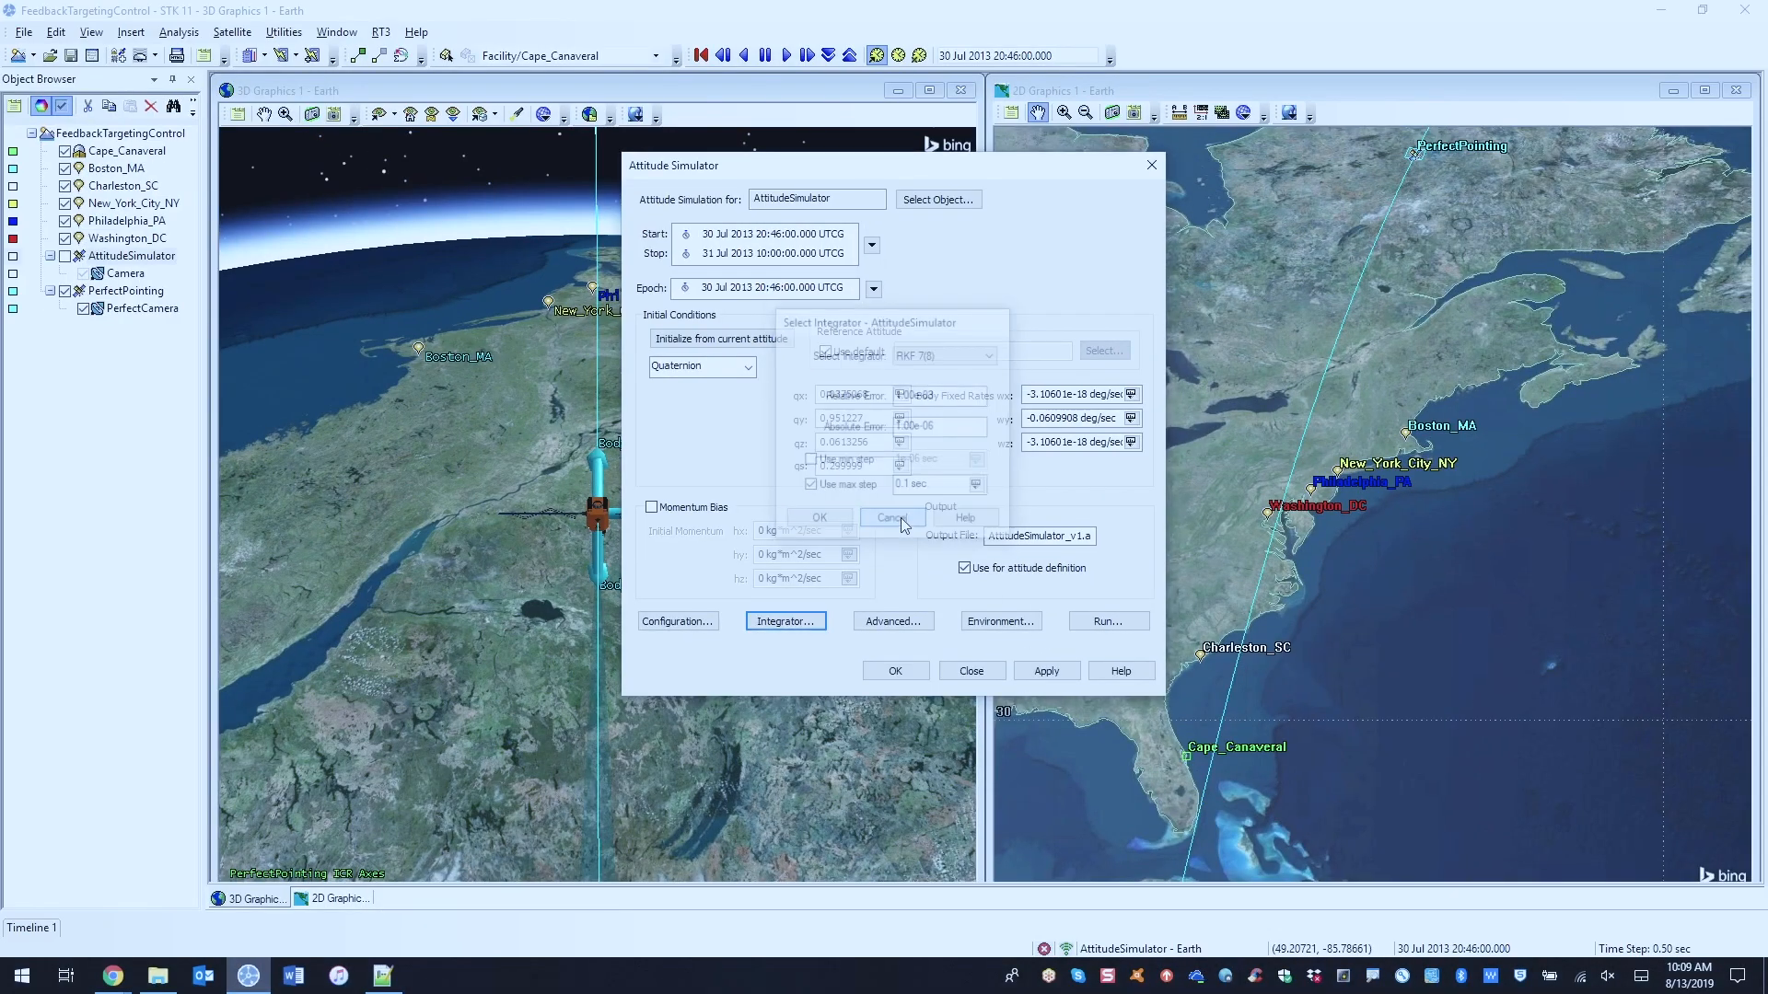
click(978, 624)
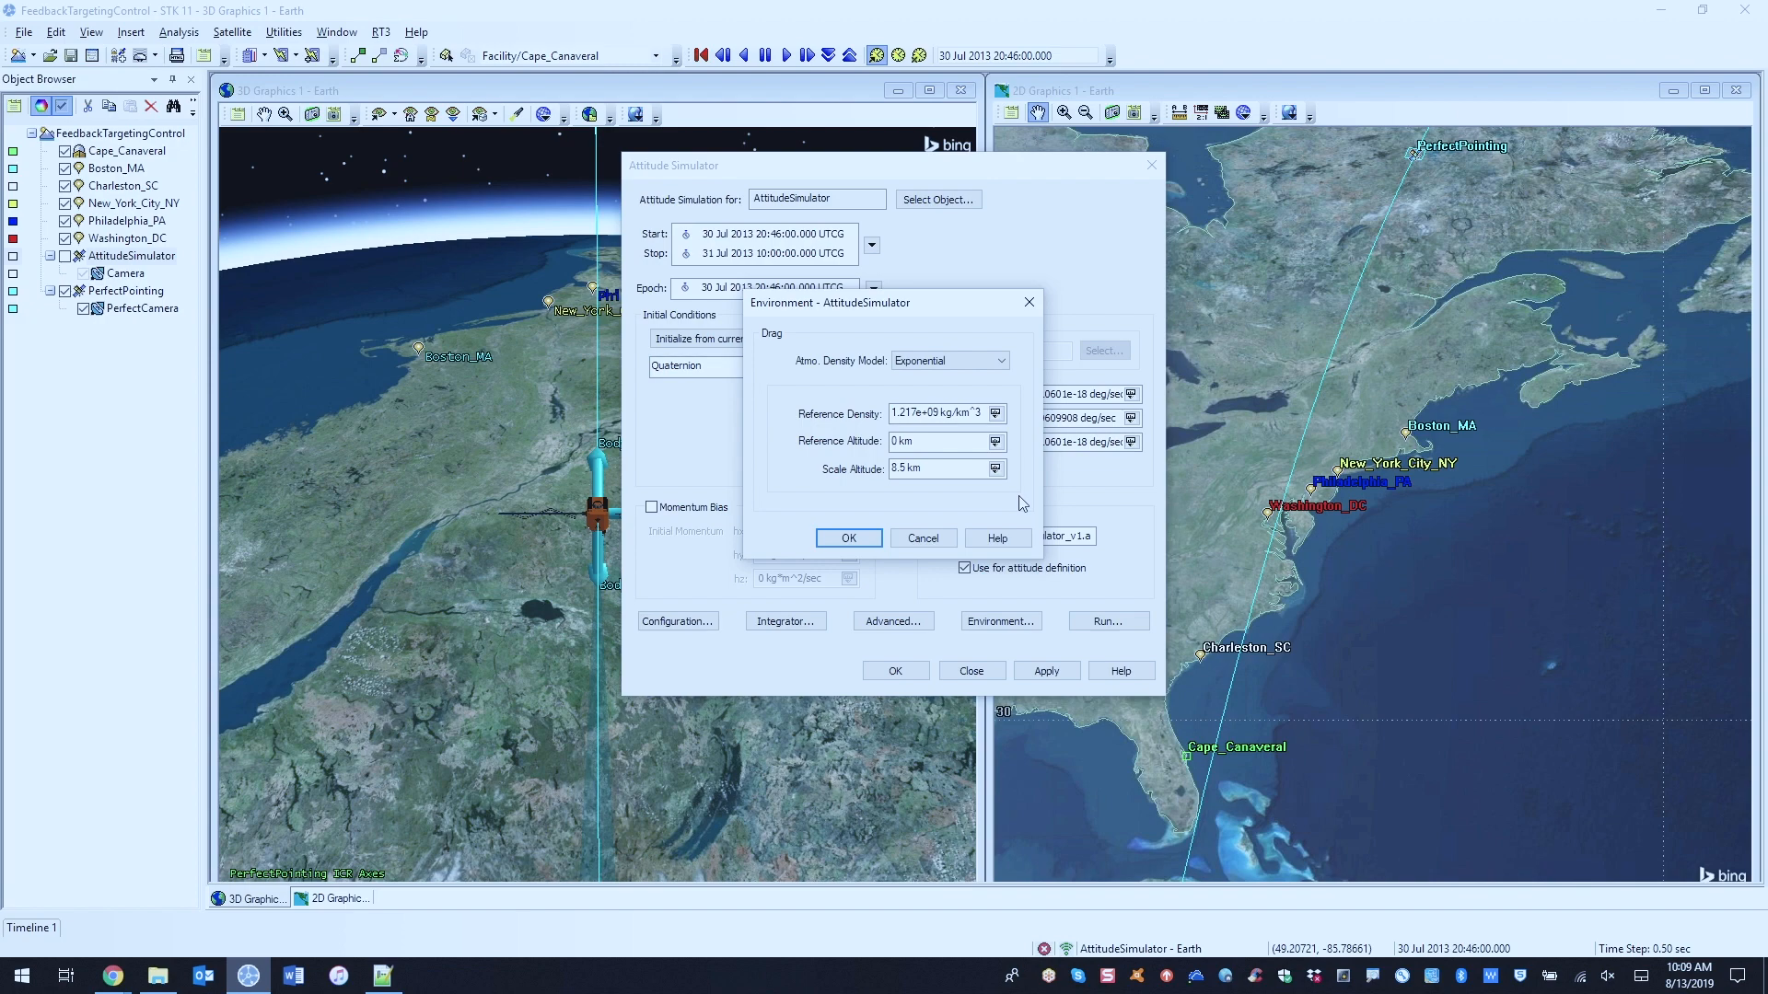
click(923, 539)
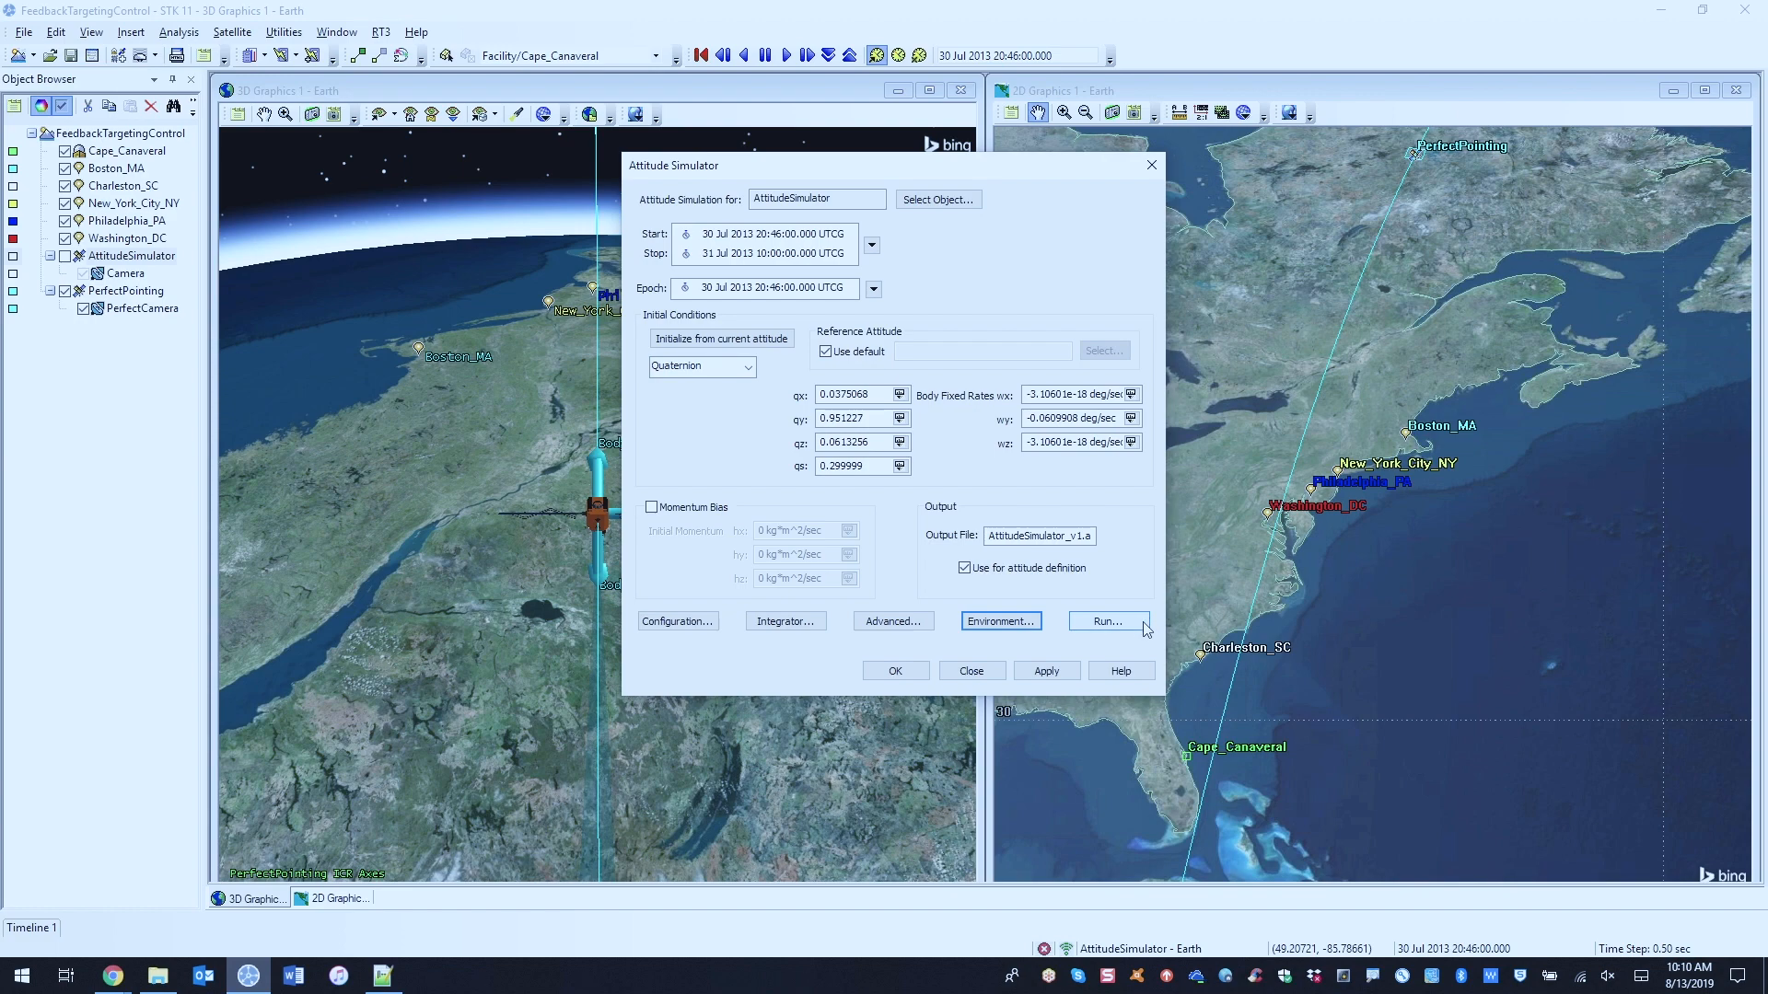
click(1001, 671)
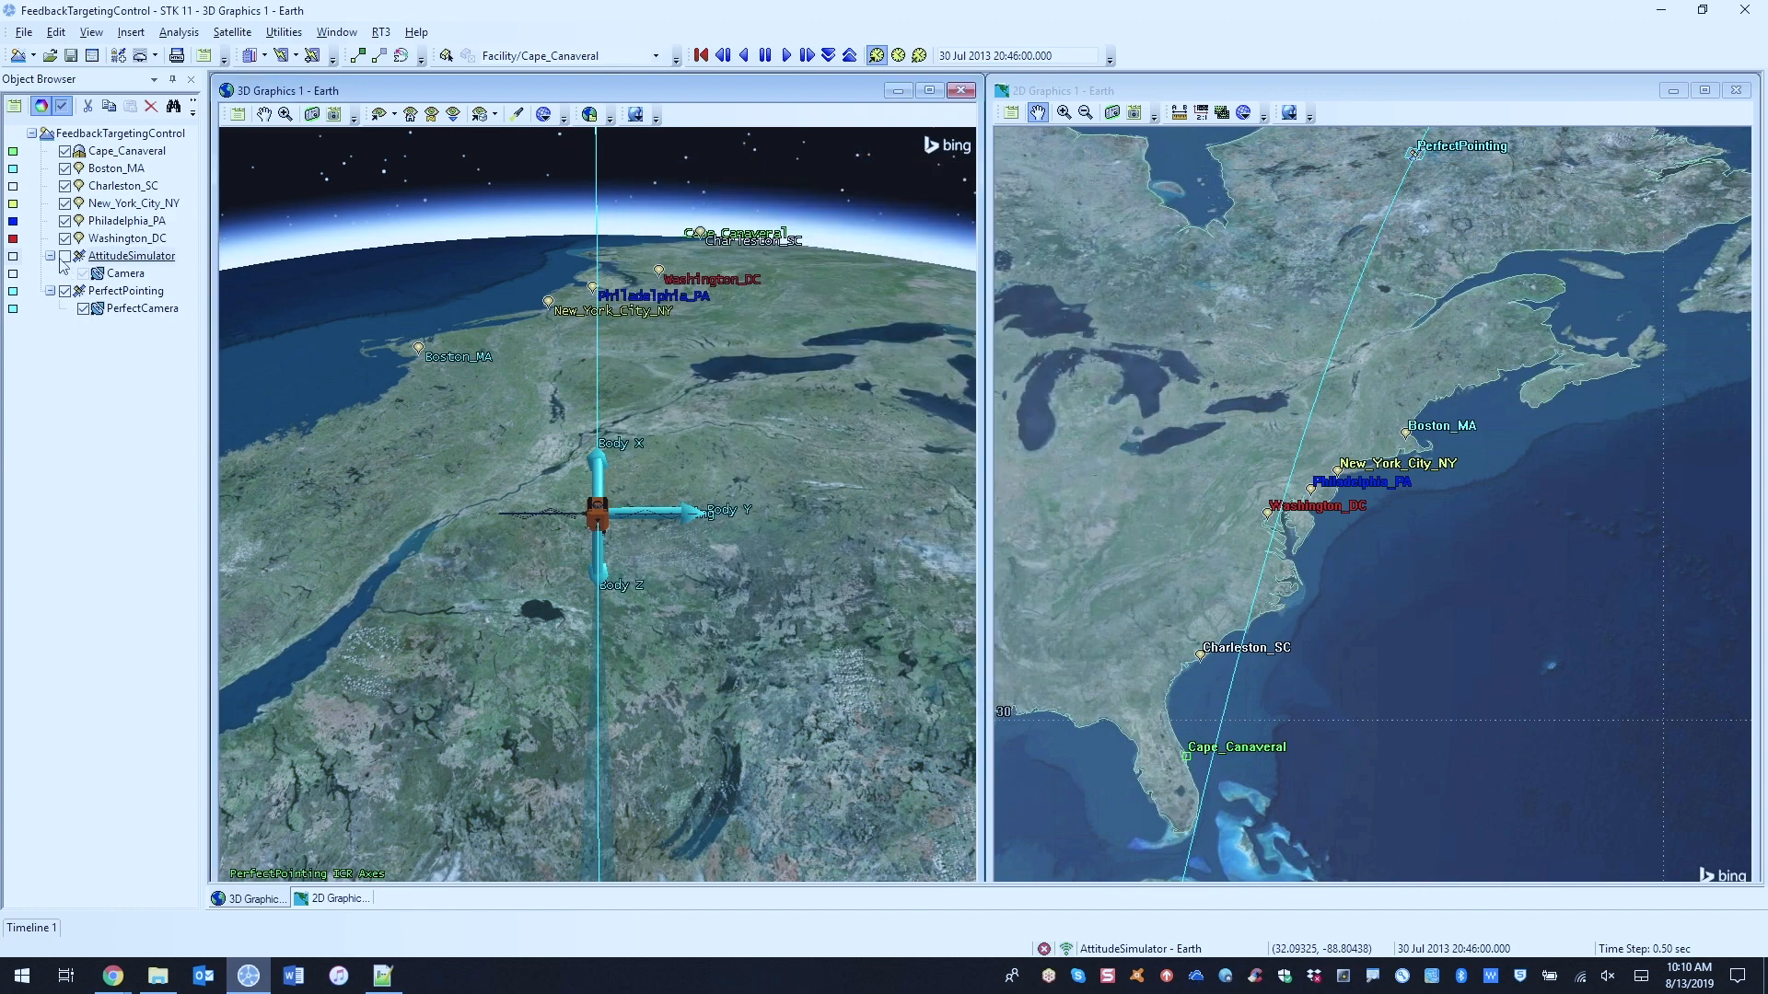
Step: Show the AttitudeSimulator satellite and examine the precomputed attitude override and its source file in its attitude properties
right_click(131, 258)
click(183, 277)
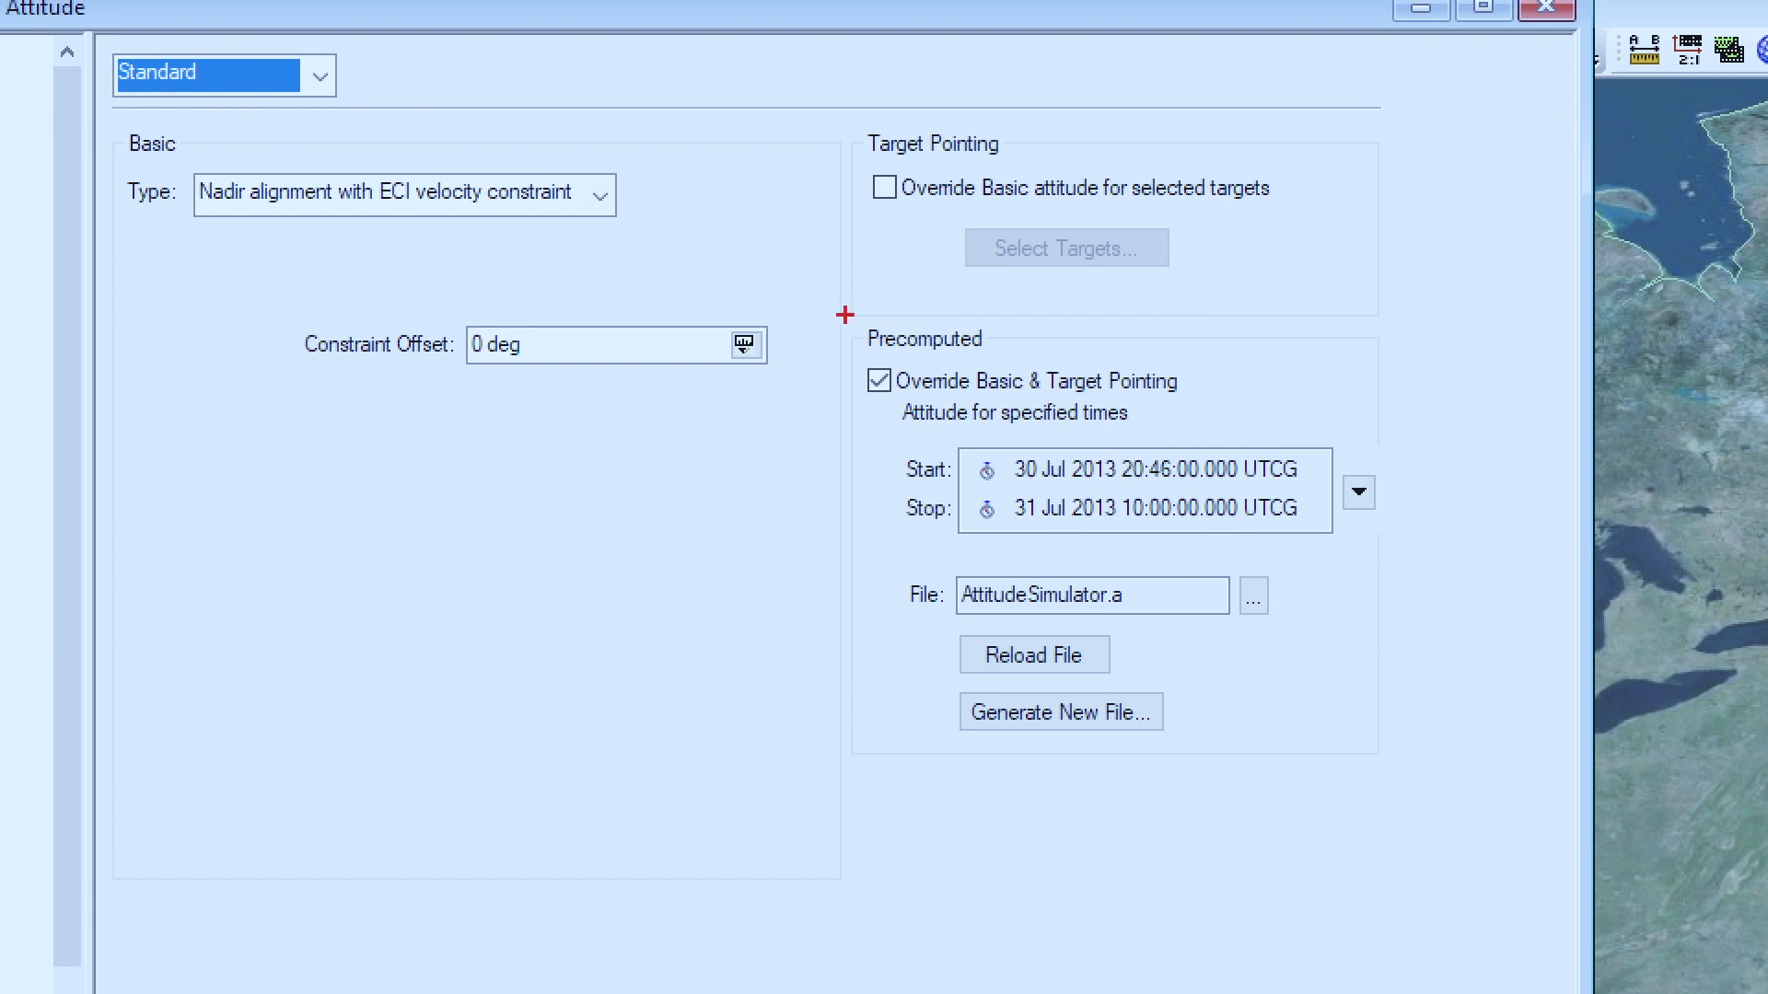
mouse_move(835, 313)
mouse_down()
mouse_move(1385, 720)
mouse_move(1401, 755)
mouse_up()
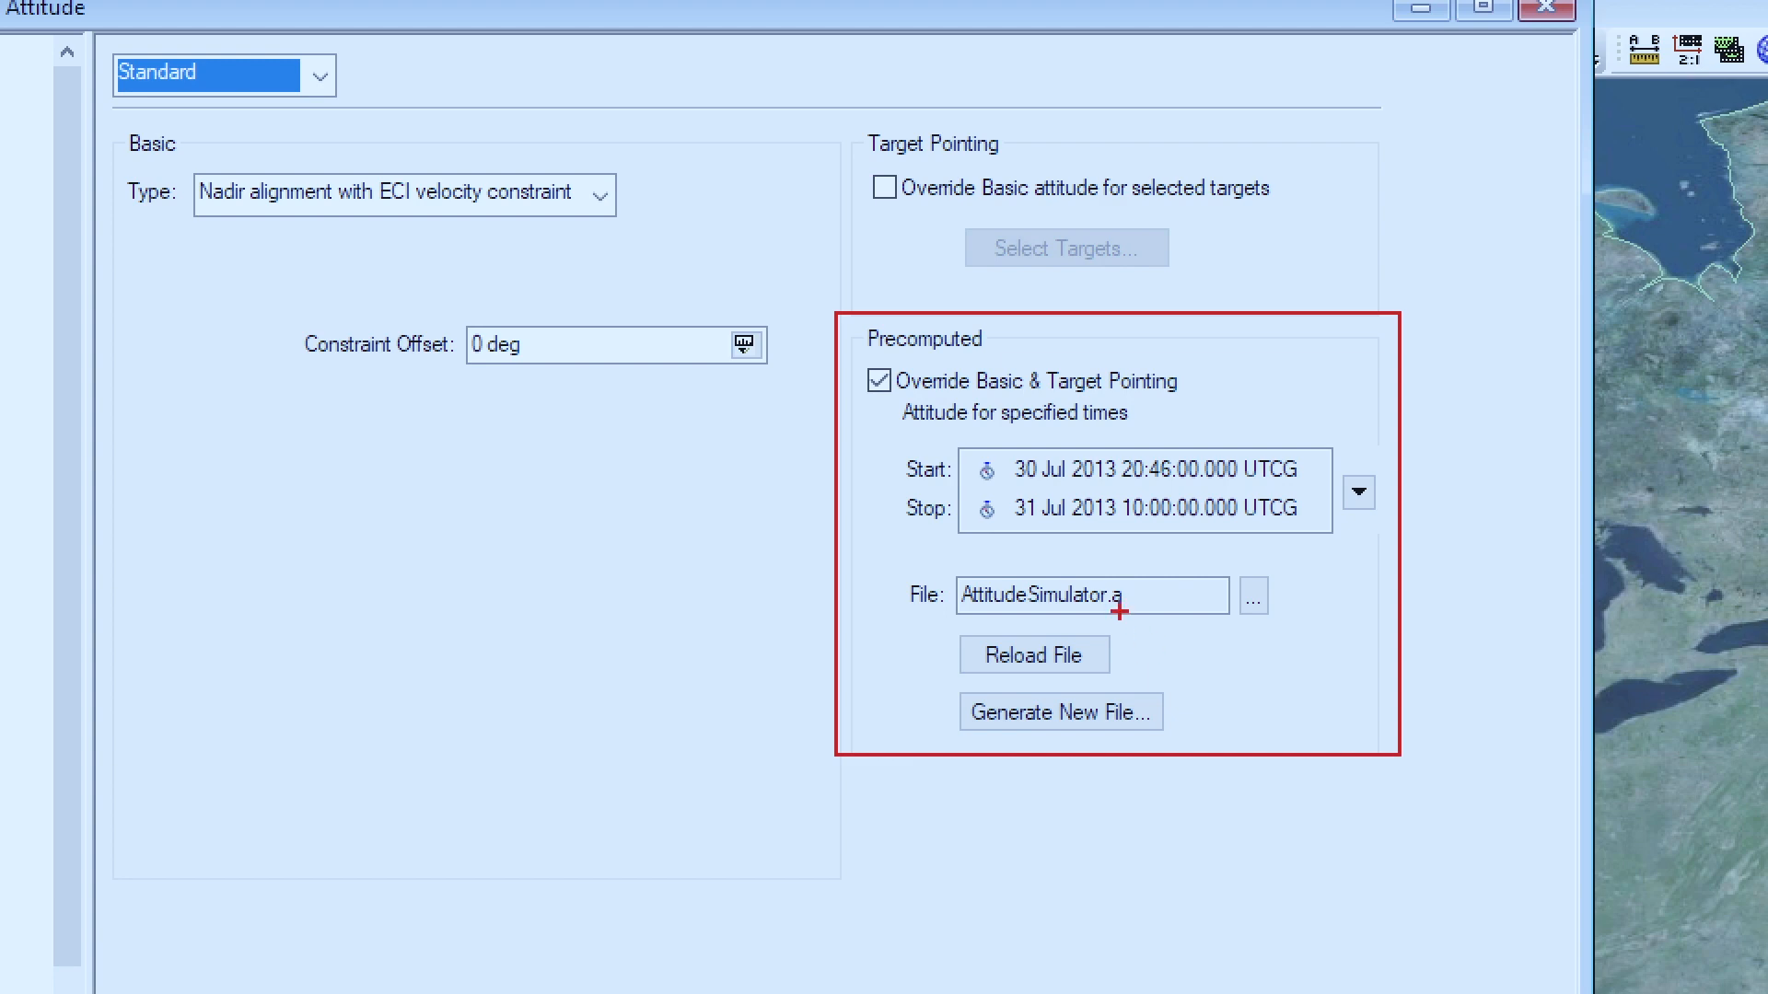
key(Escape)
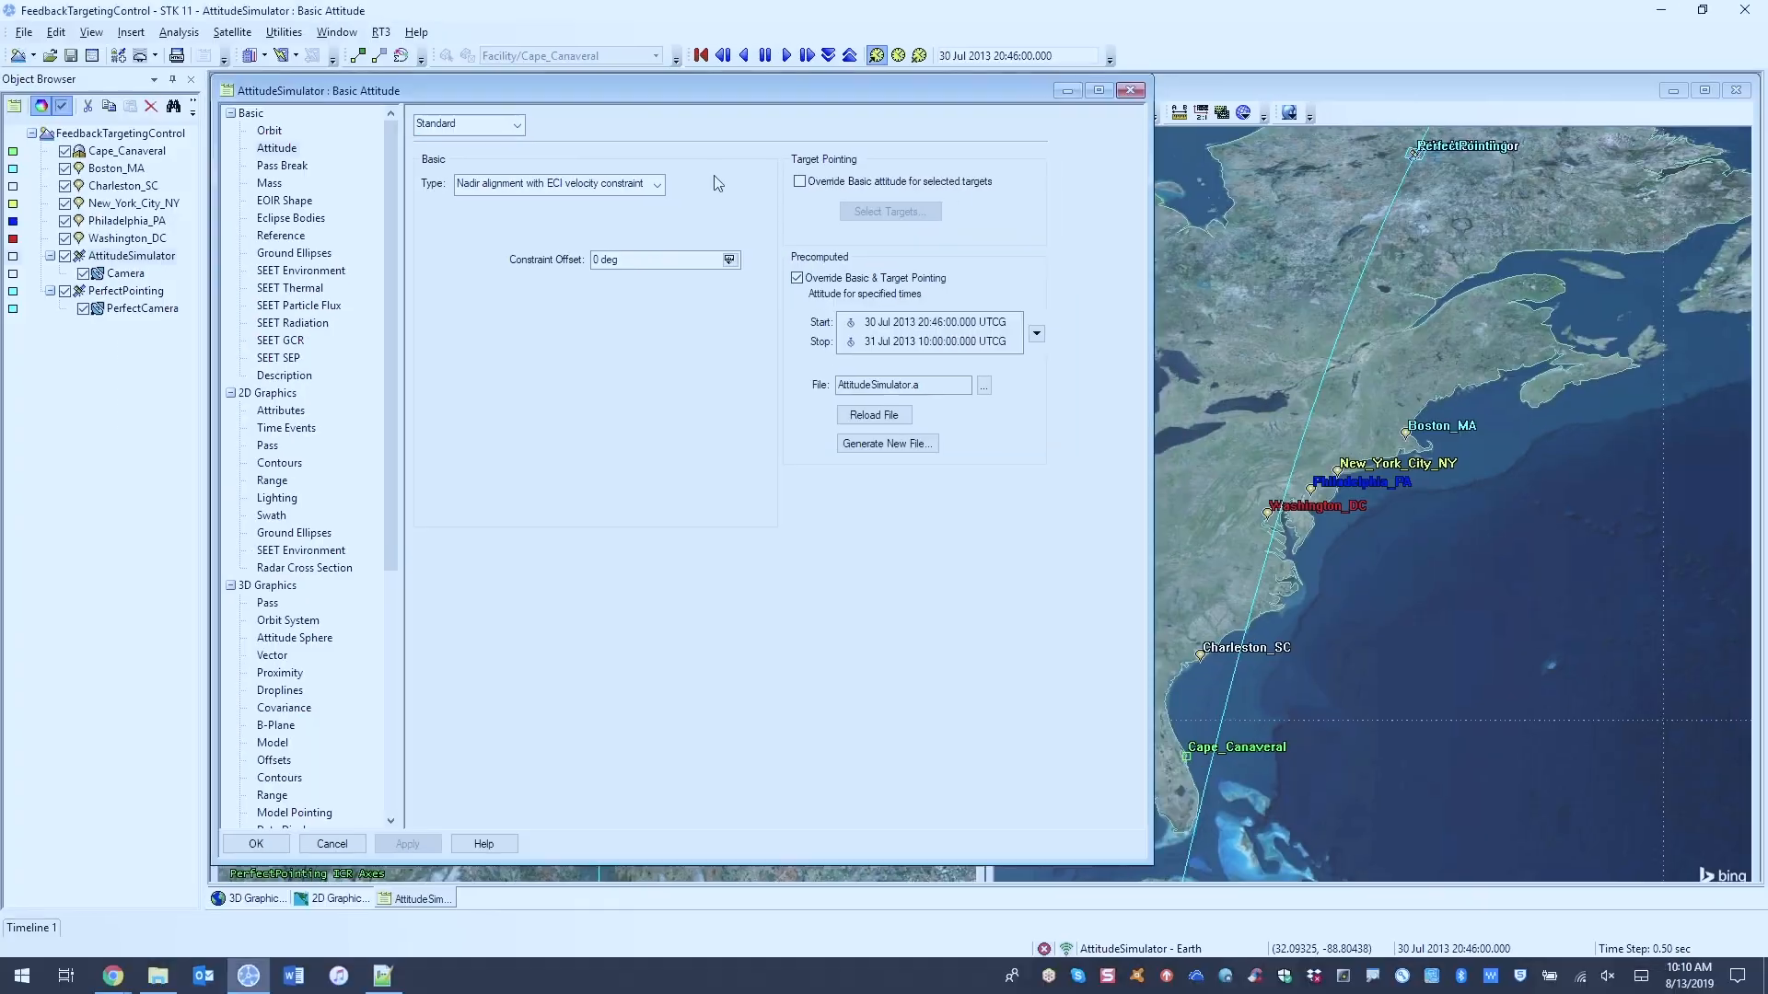
Step: Close the attitude properties without changes and play the scenario animation, viewing the satellite and its camera footprints through the target passes to Cape Canaveral
click(348, 841)
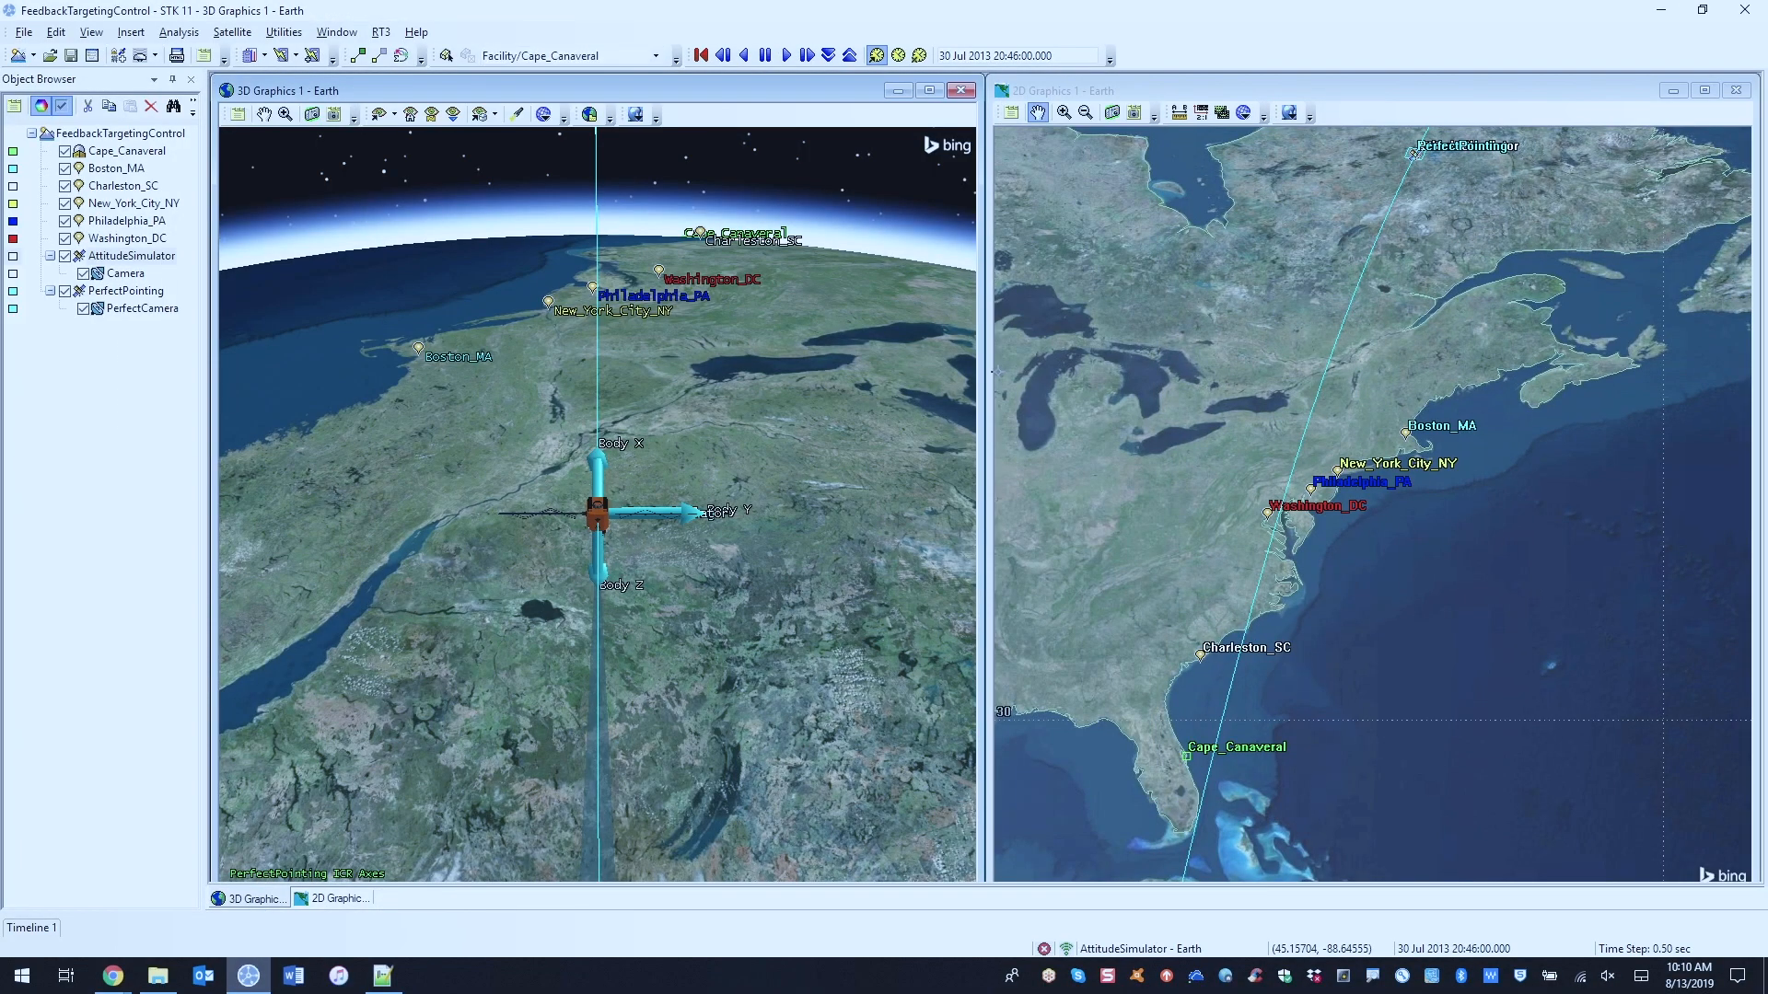
click(785, 55)
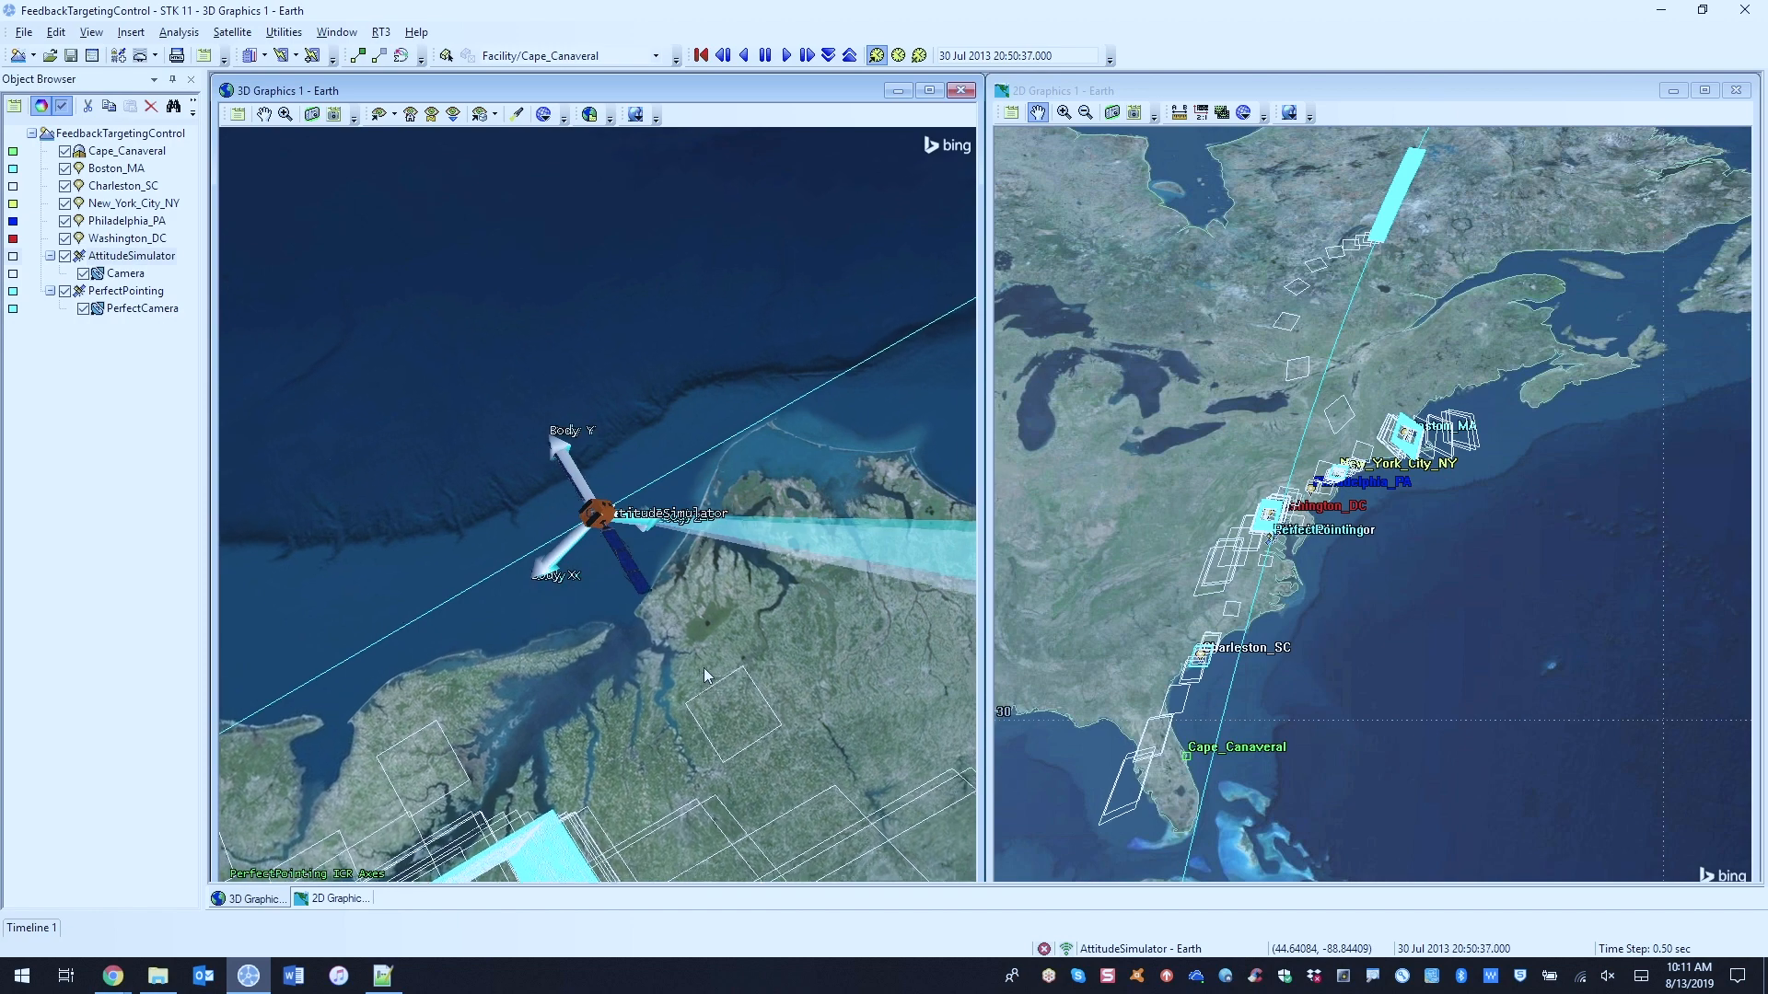
drag(677, 664, 830, 557)
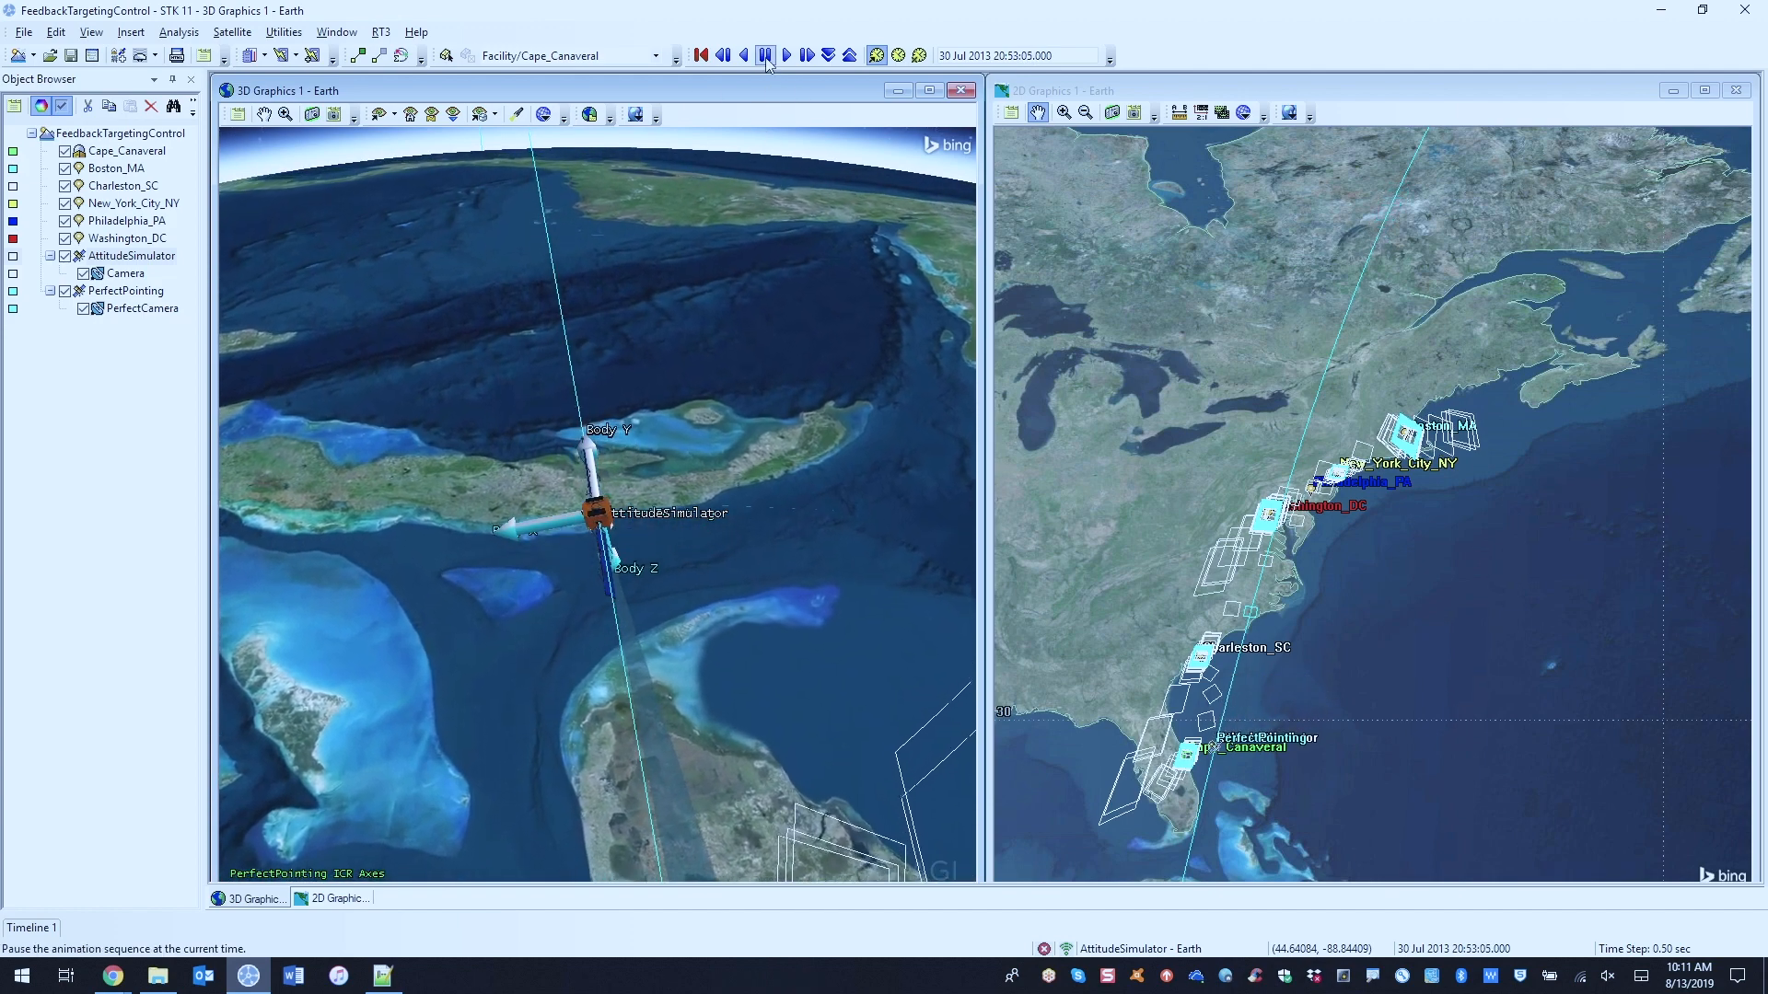
drag(782, 599, 791, 618)
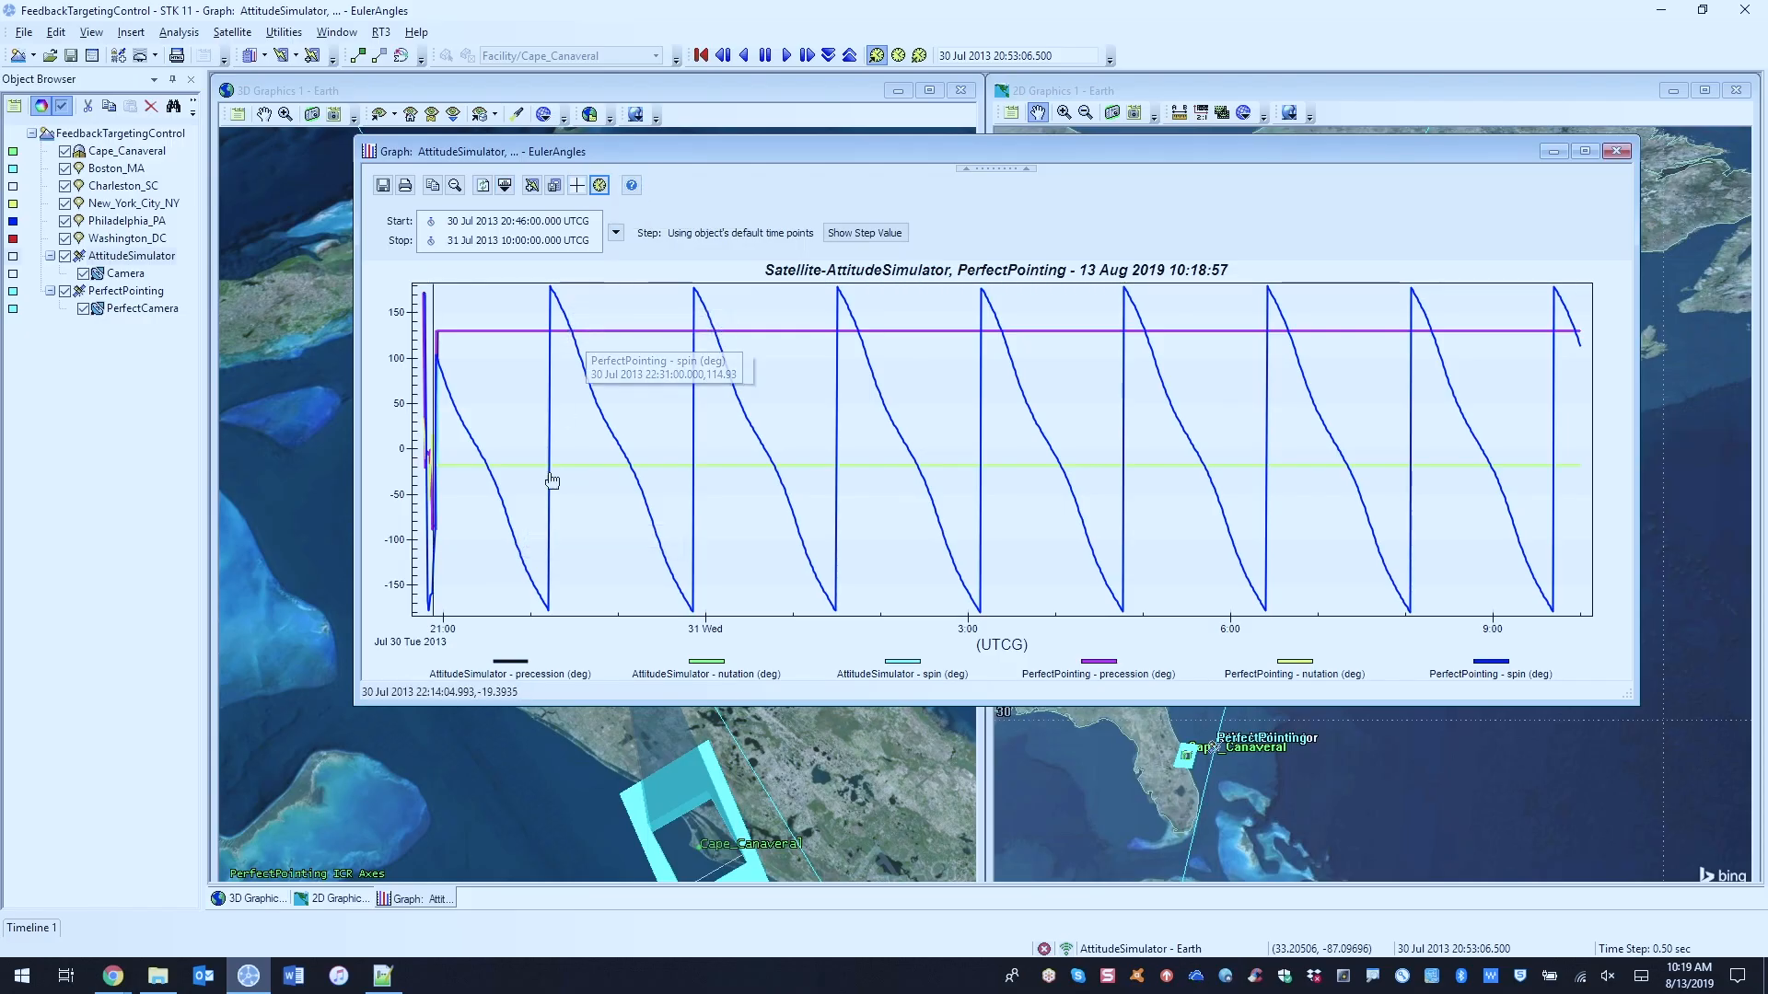
Step: Focus the EulerAngles graph on the early target maneuvers and set its time step to 1 sec
drag(460, 562, 405, 289)
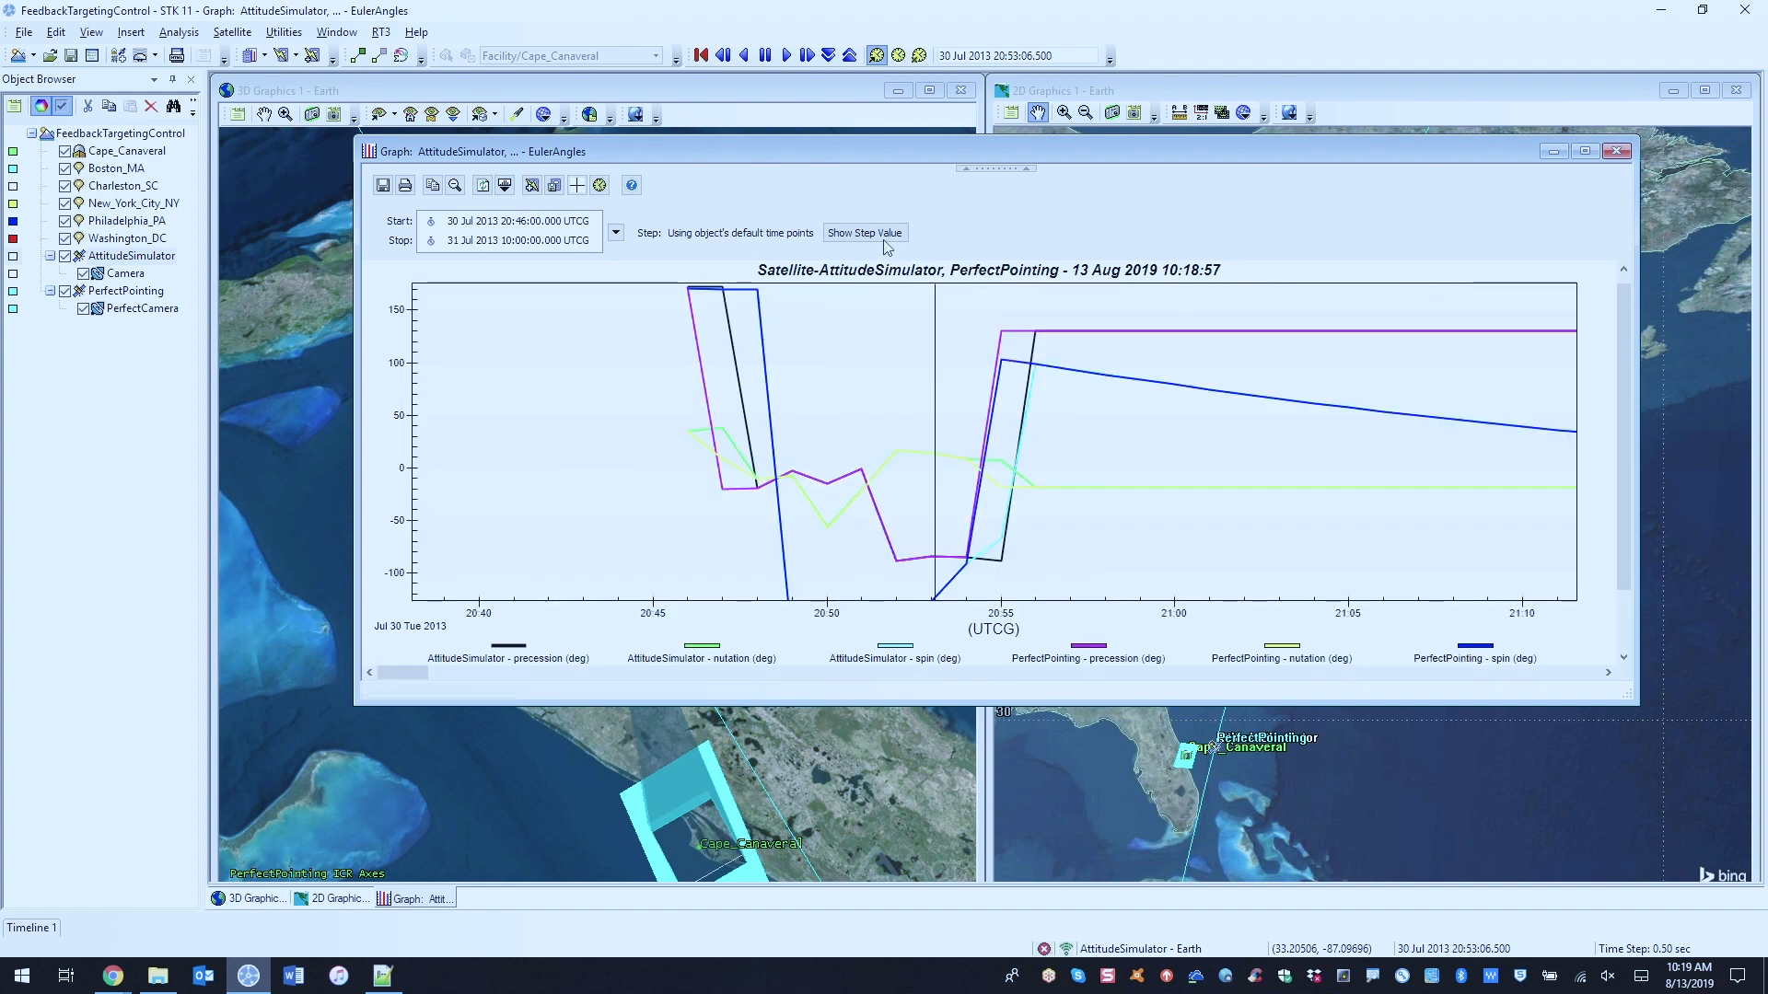
click(840, 235)
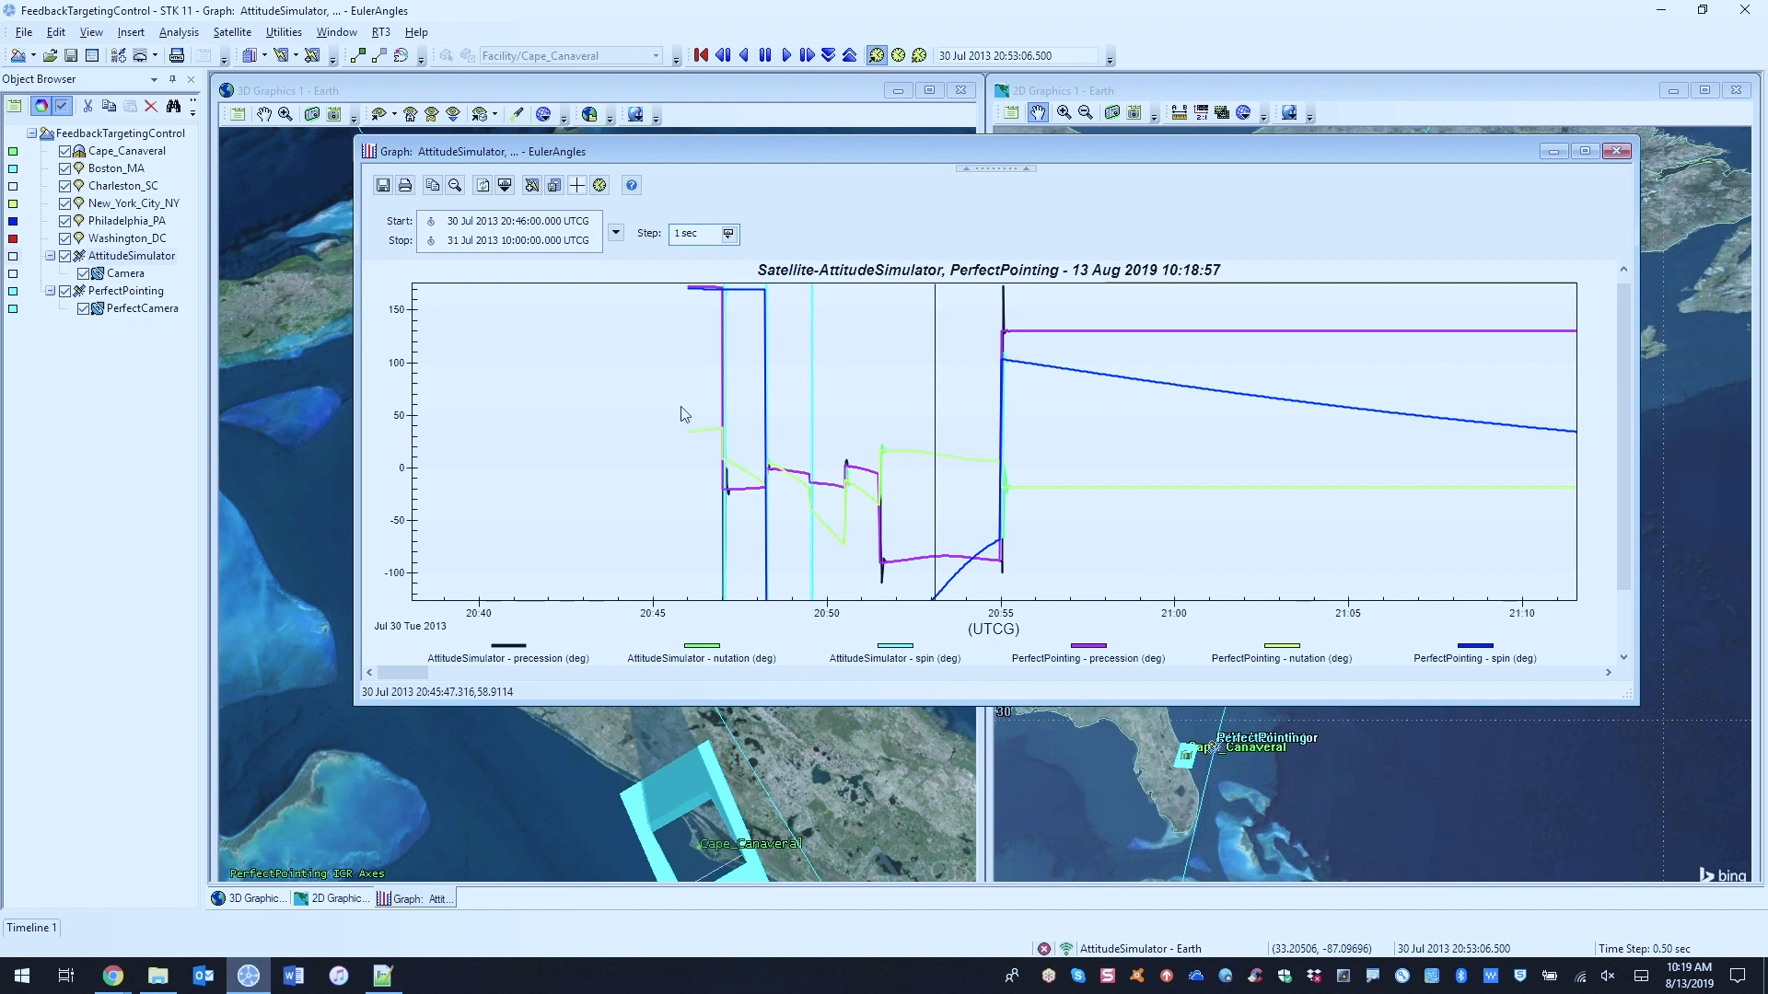
Step: Compare the AttitudeSimulator and PerfectPointing precession and nutation curves in close-up around the slew at about 20:48:15
drag(680, 406, 907, 536)
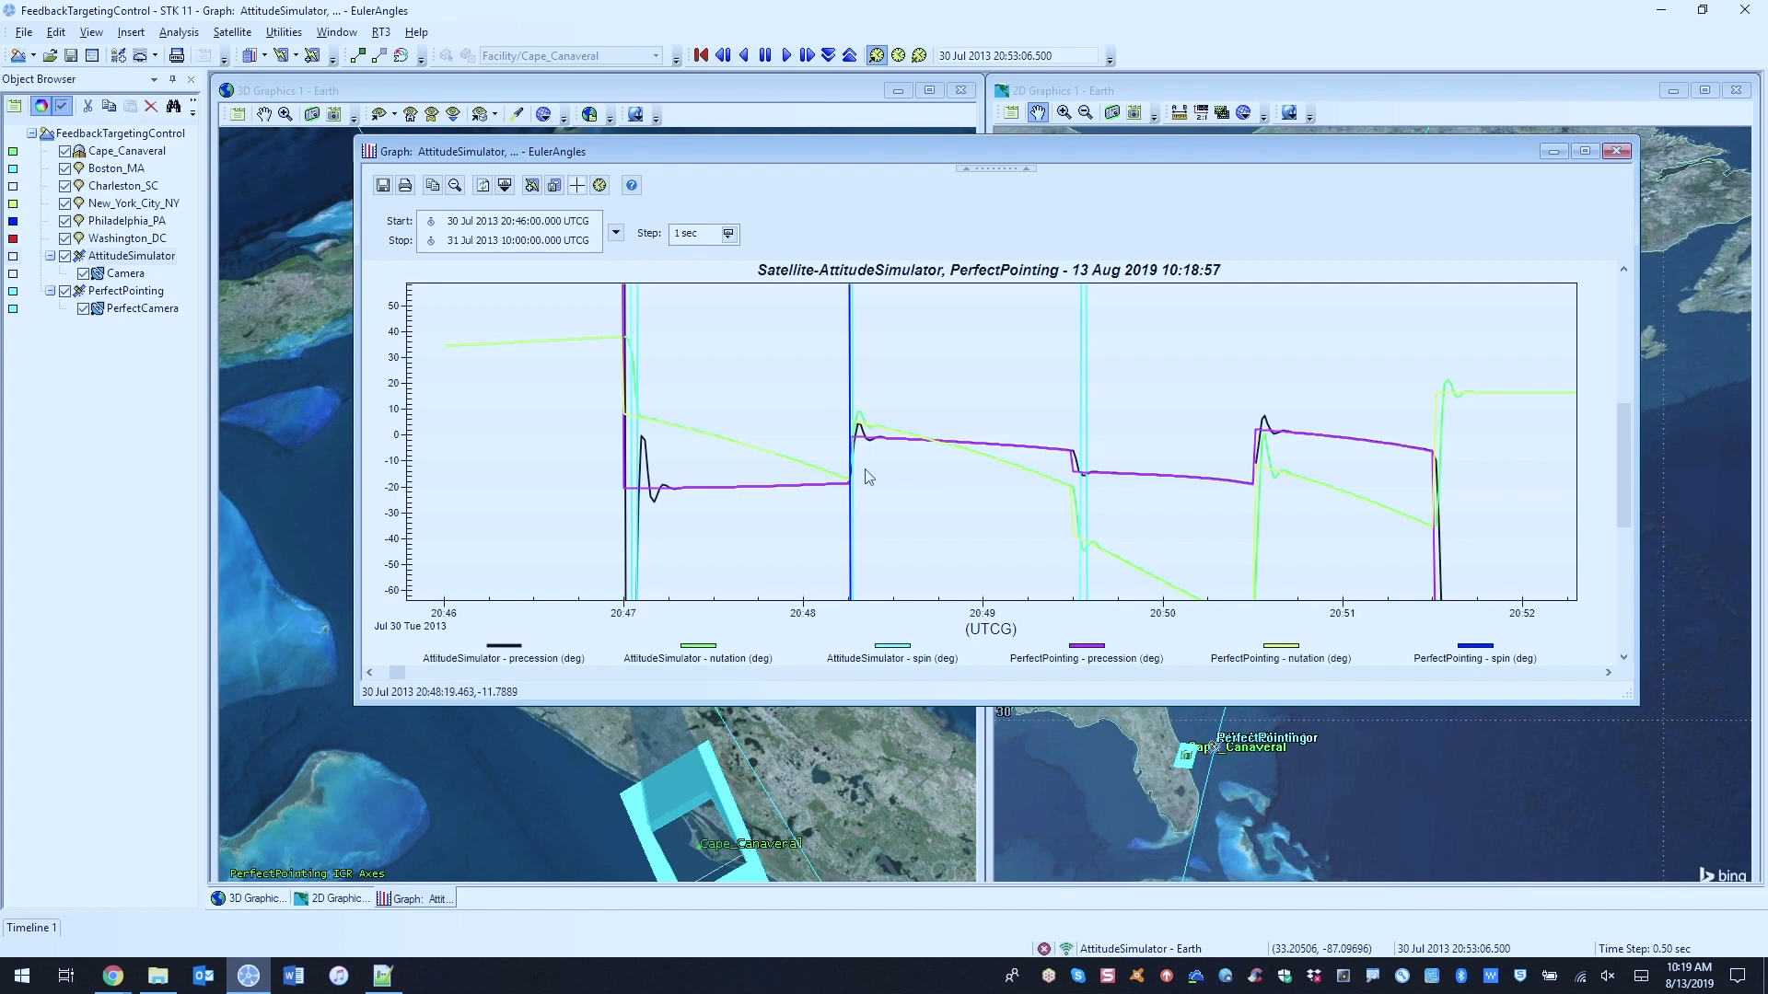
drag(825, 388, 960, 464)
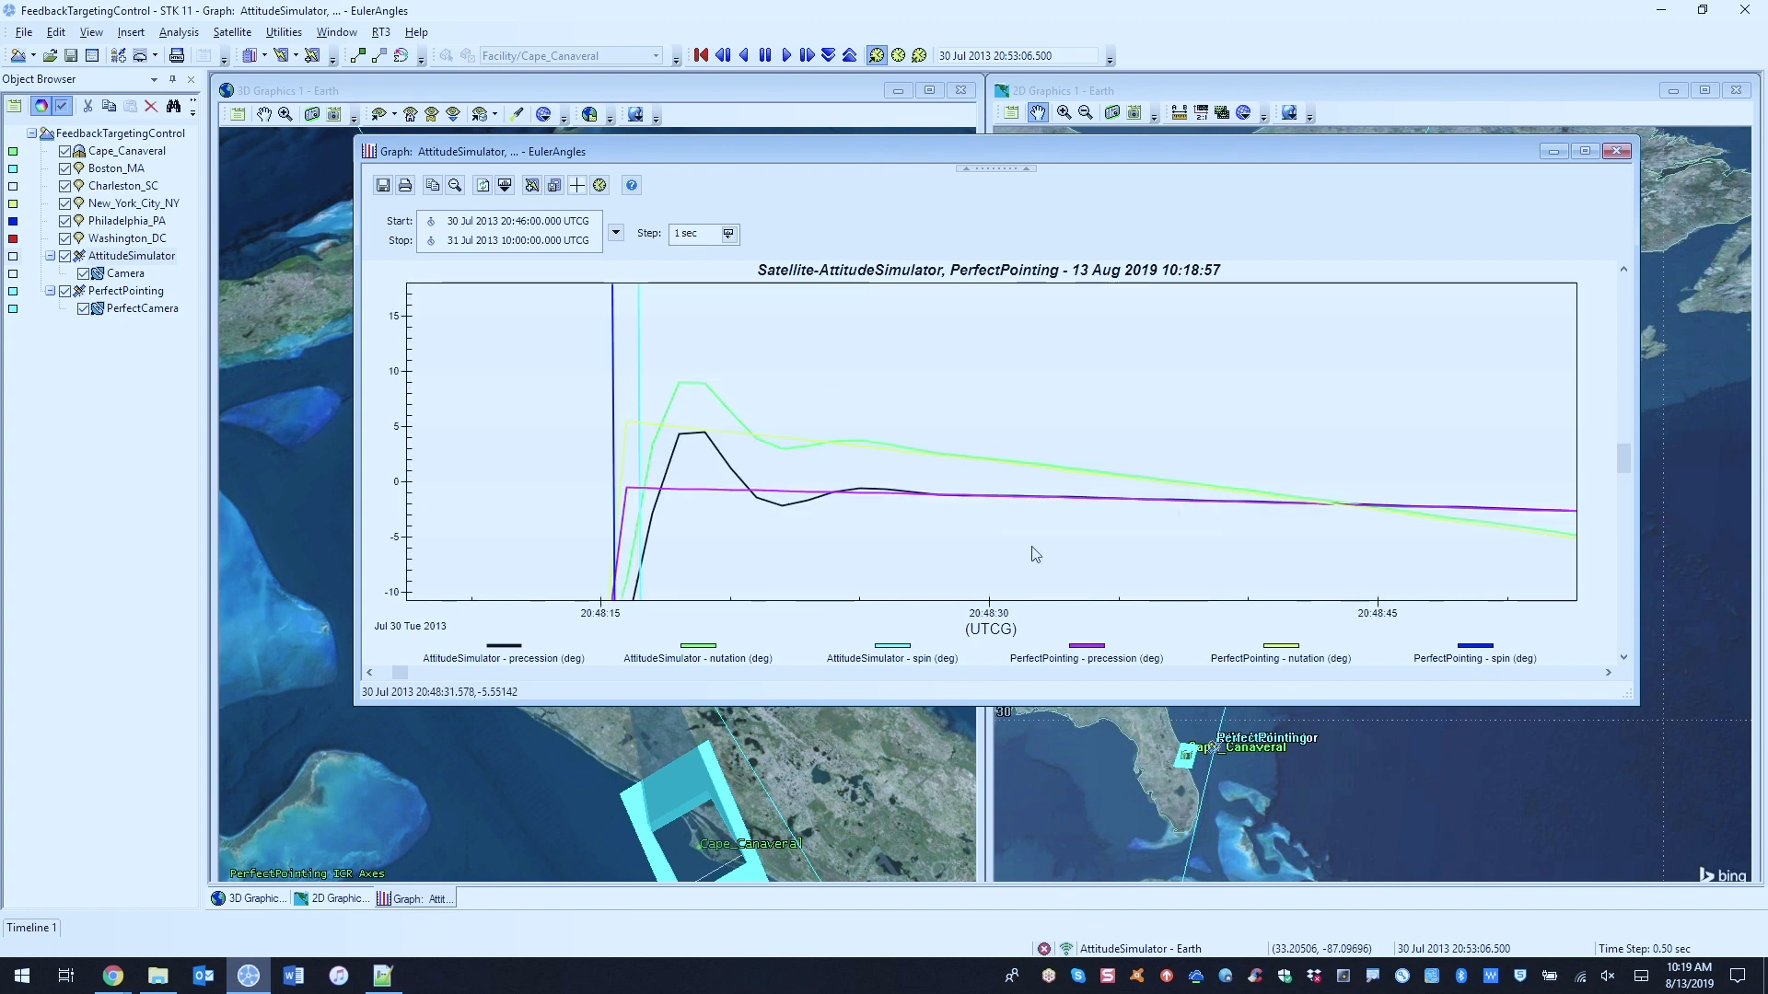
mouse_move(1488, 523)
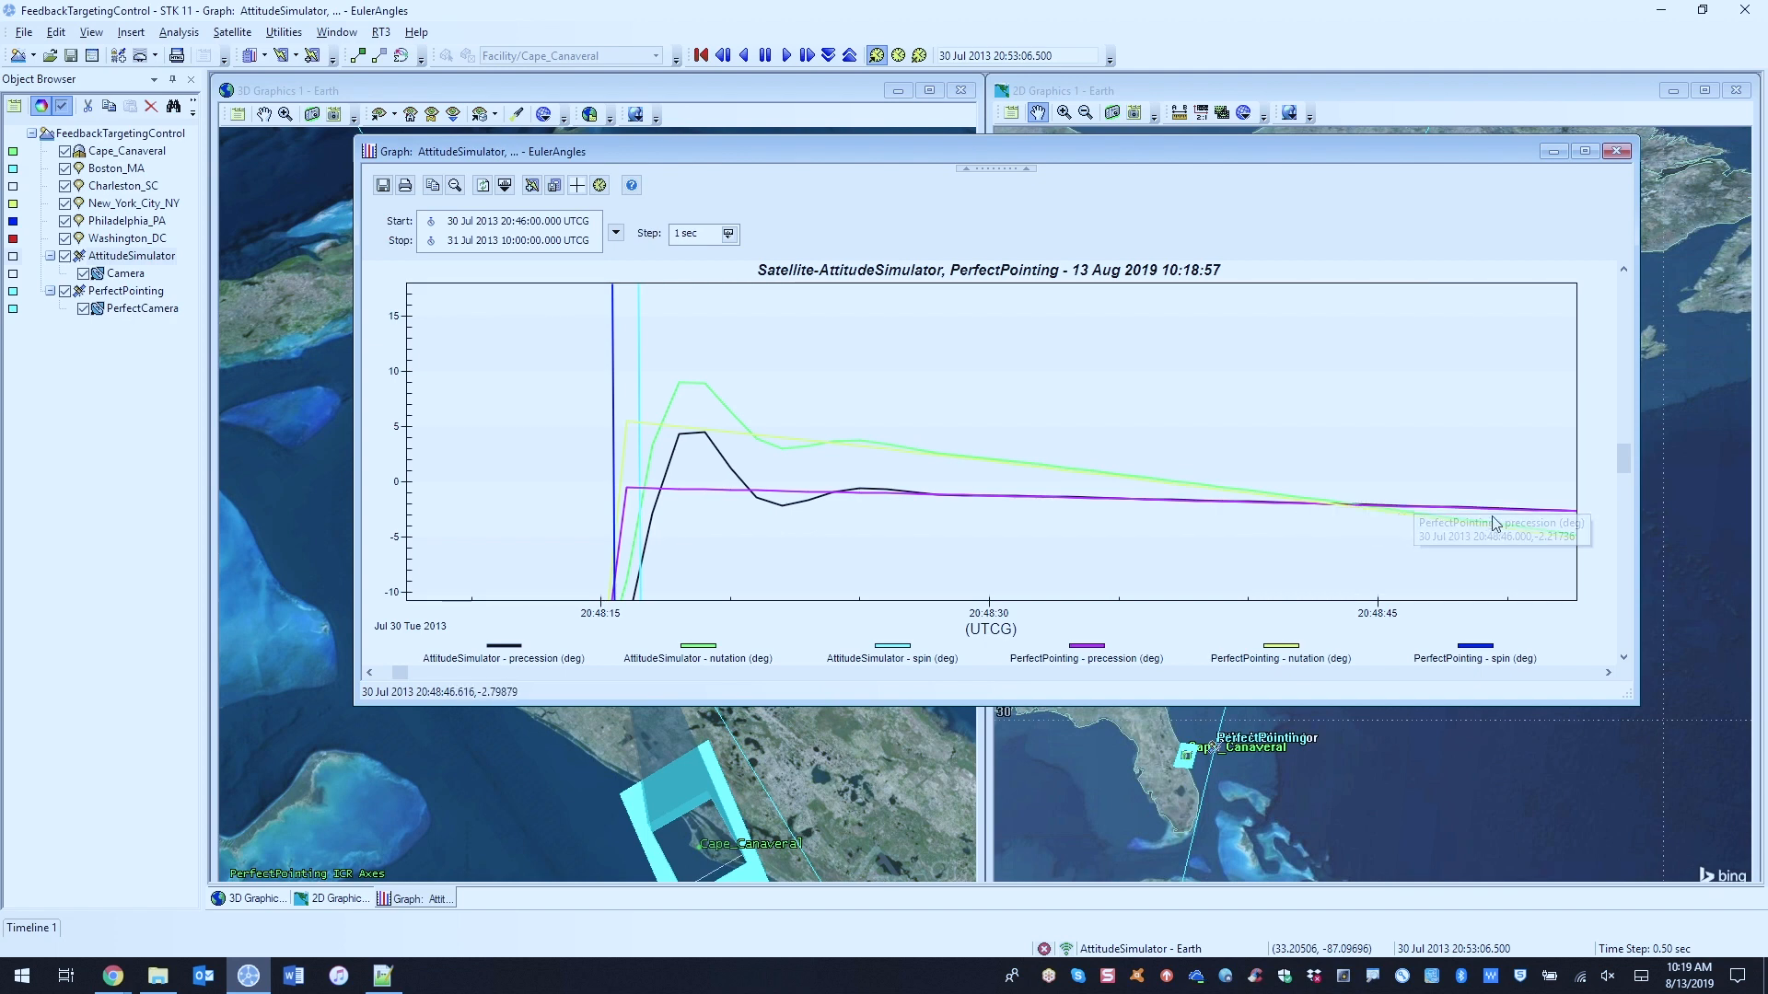